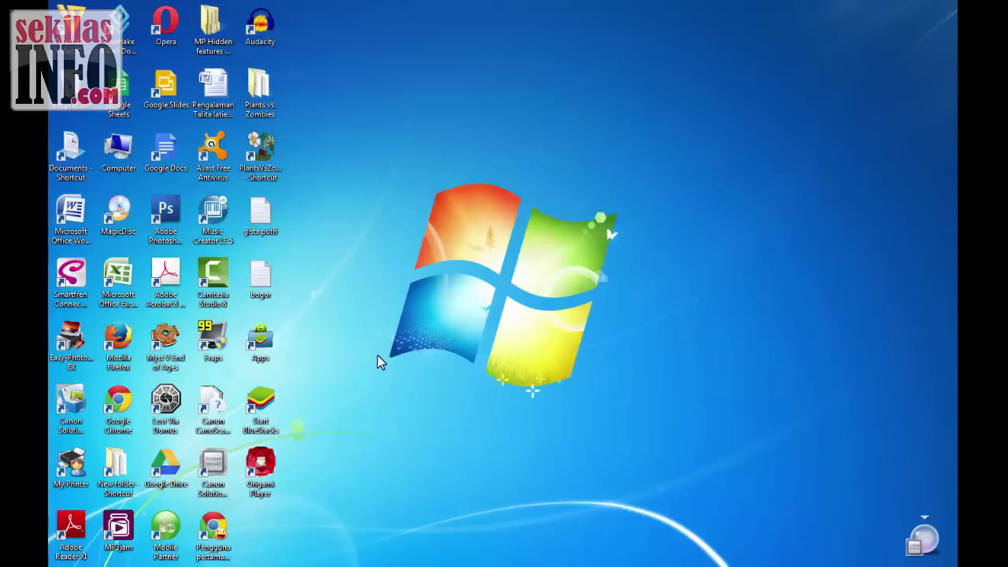
Launch Chrome and run a Google search for 'blackberry'.
{"action": "double_click", "coordinate": [223, 533]}
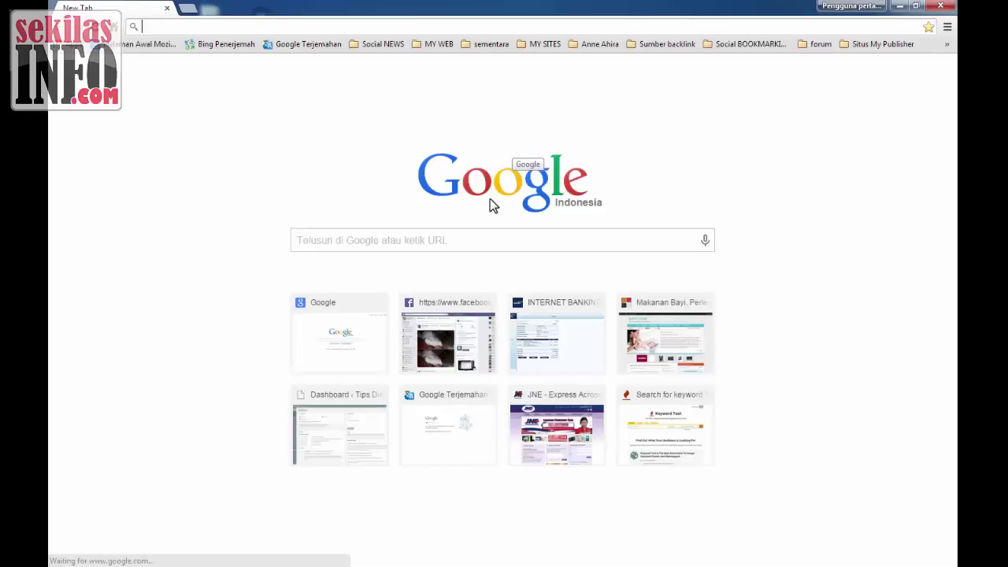
{"action": "left_click", "coordinate": [480, 239]}
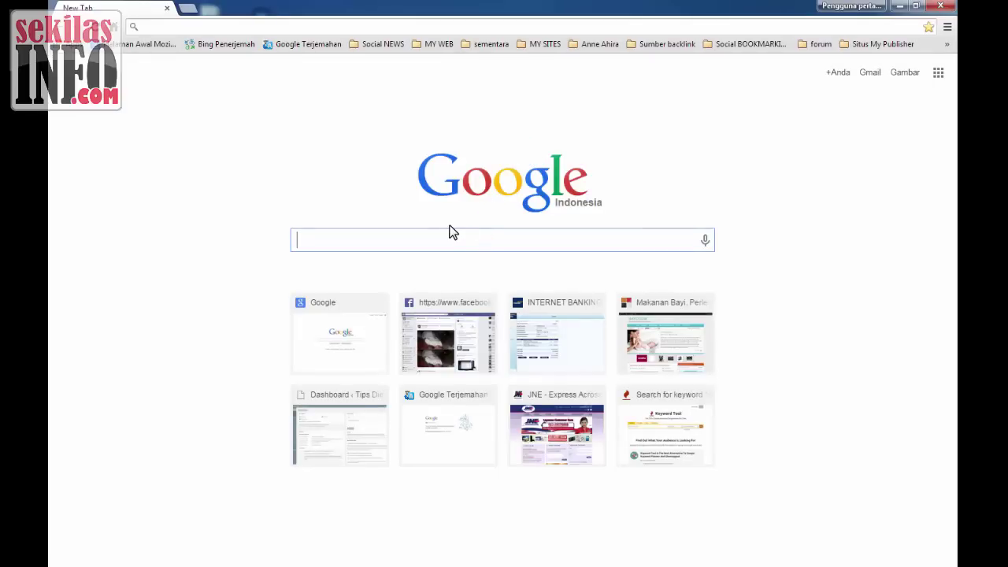
{"action": "type", "text": "b"}
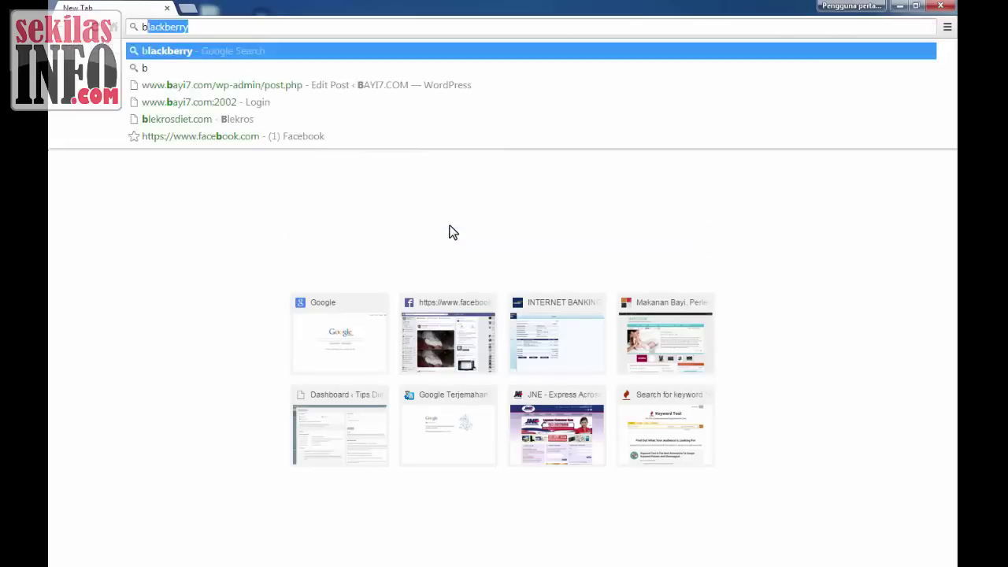
{"action": "type", "text": "lackberr"}
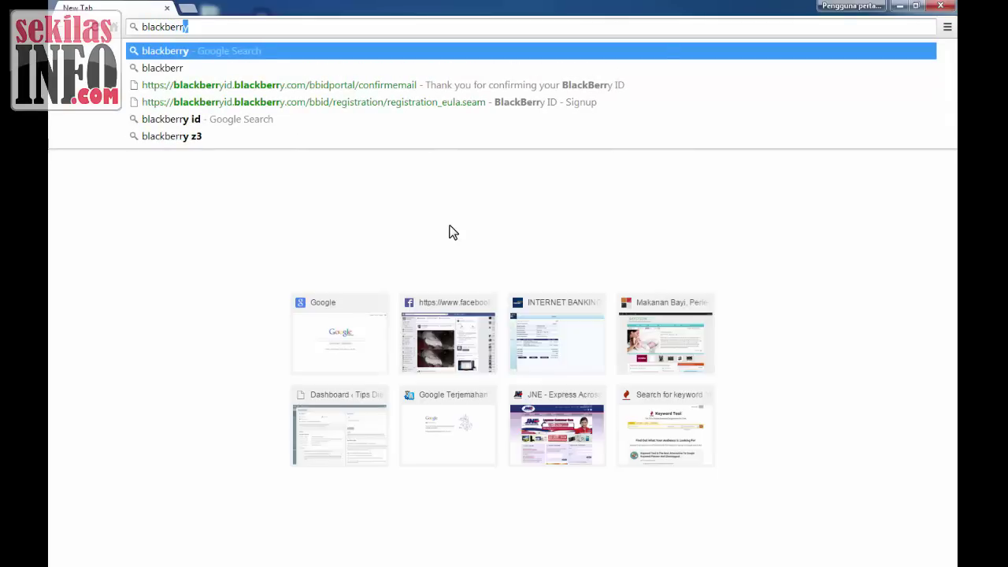
{"action": "key", "text": "Return"}
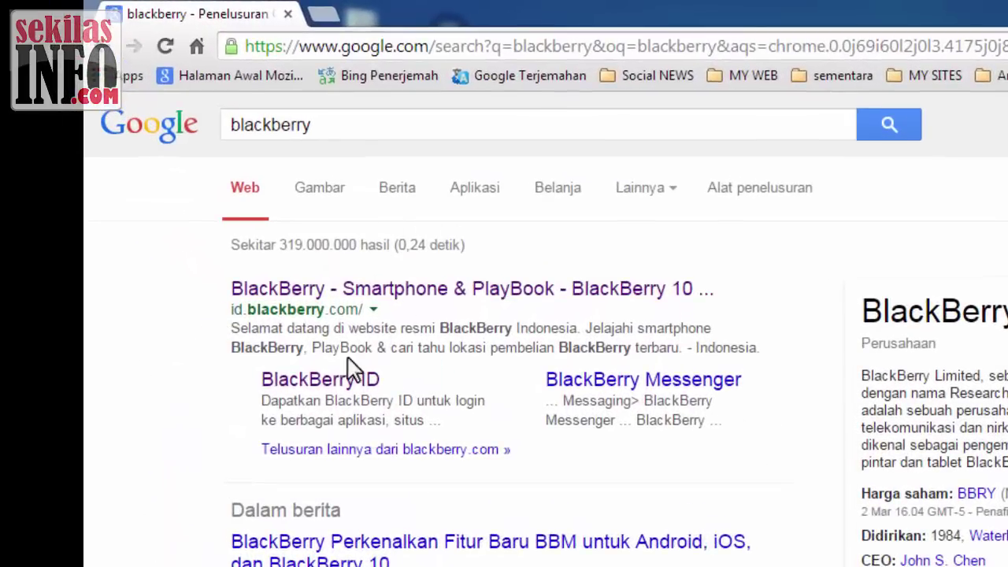
Go from the BlackBerry ID sitelink to the 'Buat BlackBerry ID Online' signup form.
{"action": "left_click", "coordinate": [358, 385]}
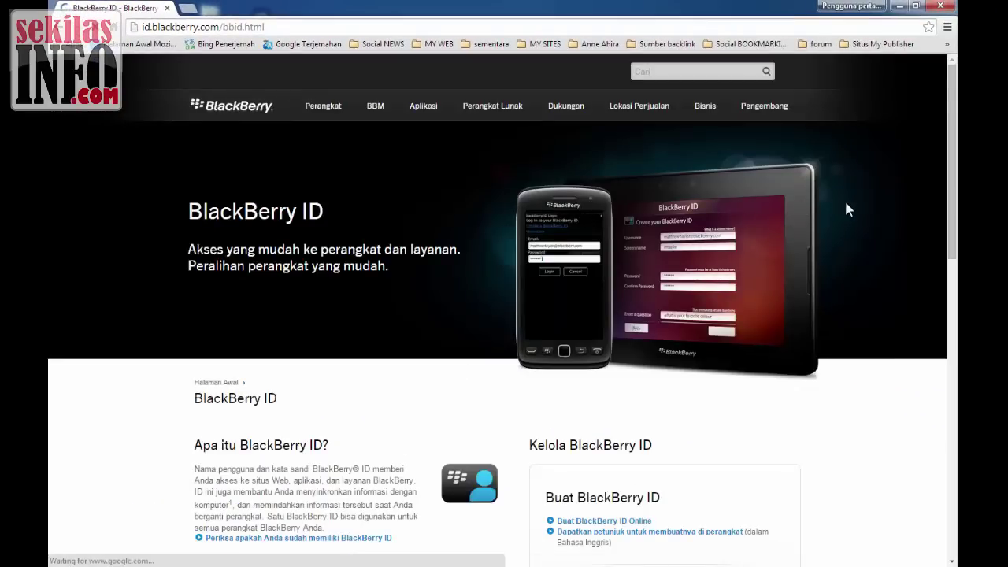
{"action": "scroll", "coordinate": [848, 191], "scroll_direction": "down", "scroll_amount": 2}
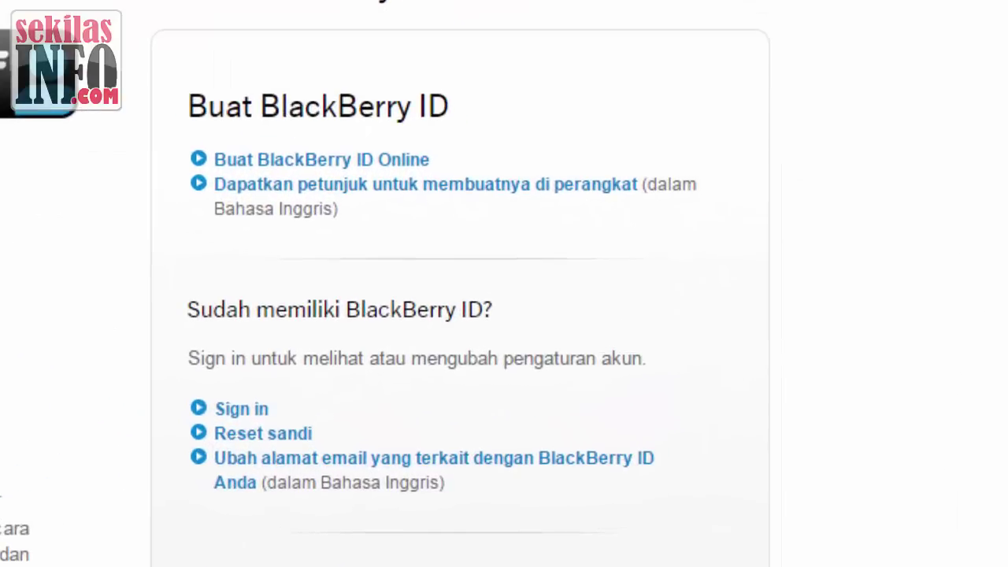
{"action": "left_click", "coordinate": [306, 156]}
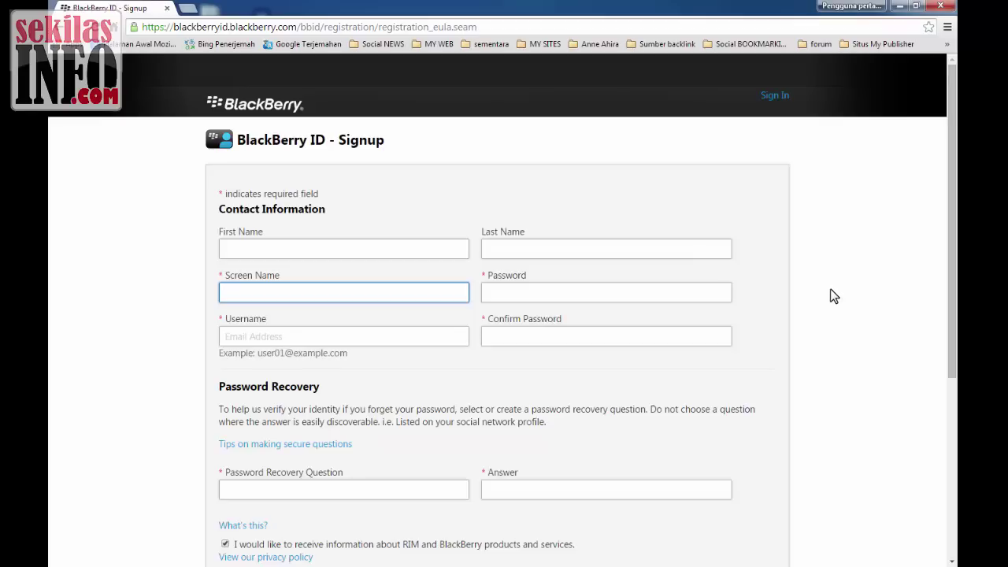
Fill in a first name and last name on the signup form.
{"action": "scroll", "coordinate": [834, 295], "scroll_direction": "down", "scroll_amount": 3}
{"action": "scroll", "coordinate": [834, 332], "scroll_direction": "down", "scroll_amount": 2}
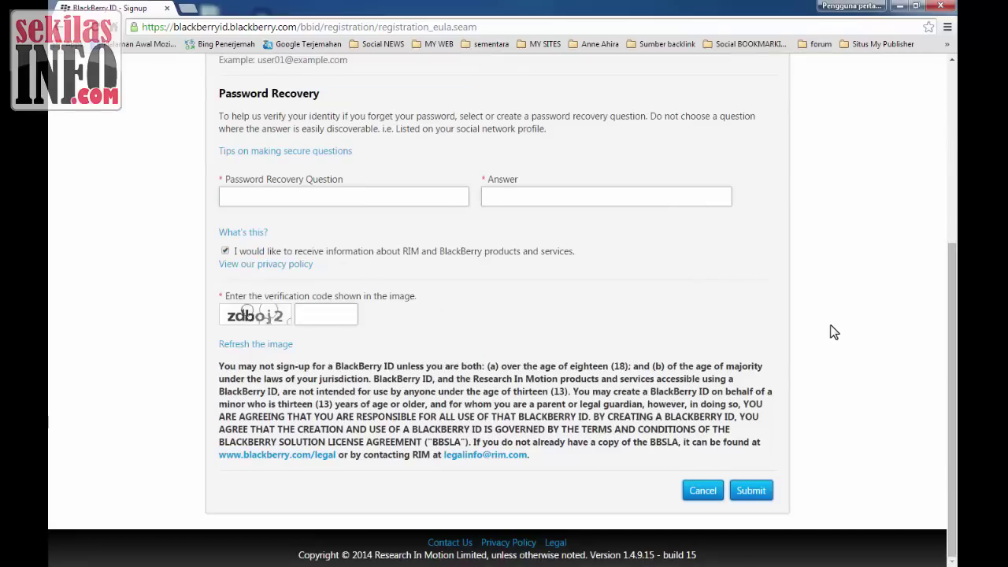
{"action": "scroll", "coordinate": [834, 331], "scroll_direction": "up", "scroll_amount": 1}
{"action": "scroll", "coordinate": [834, 331], "scroll_direction": "up", "scroll_amount": 4}
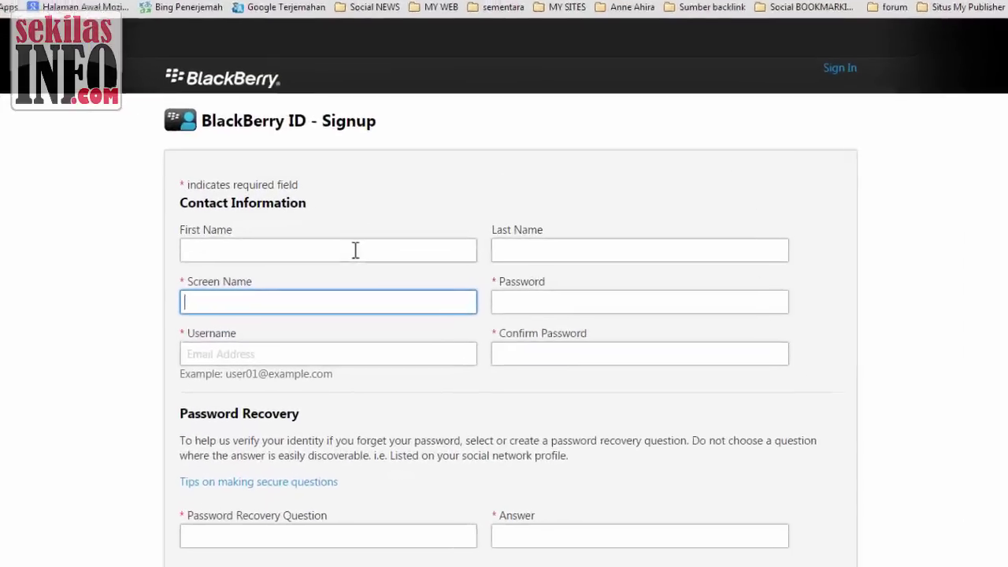
{"action": "left_click", "coordinate": [354, 250]}
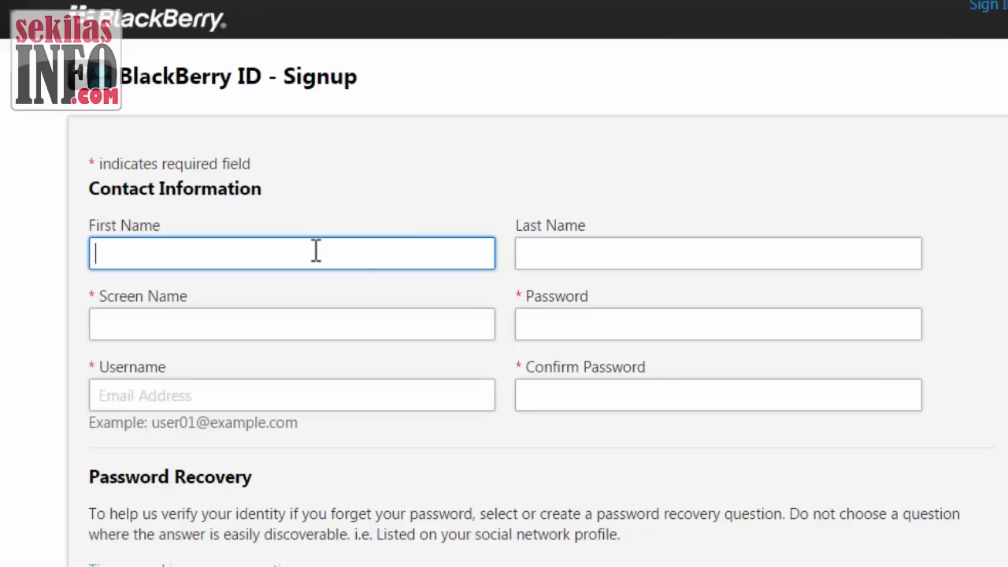
{"action": "type", "text": "test"}
{"action": "left_click", "coordinate": [610, 259]}
{"action": "type", "text": "bbm"}
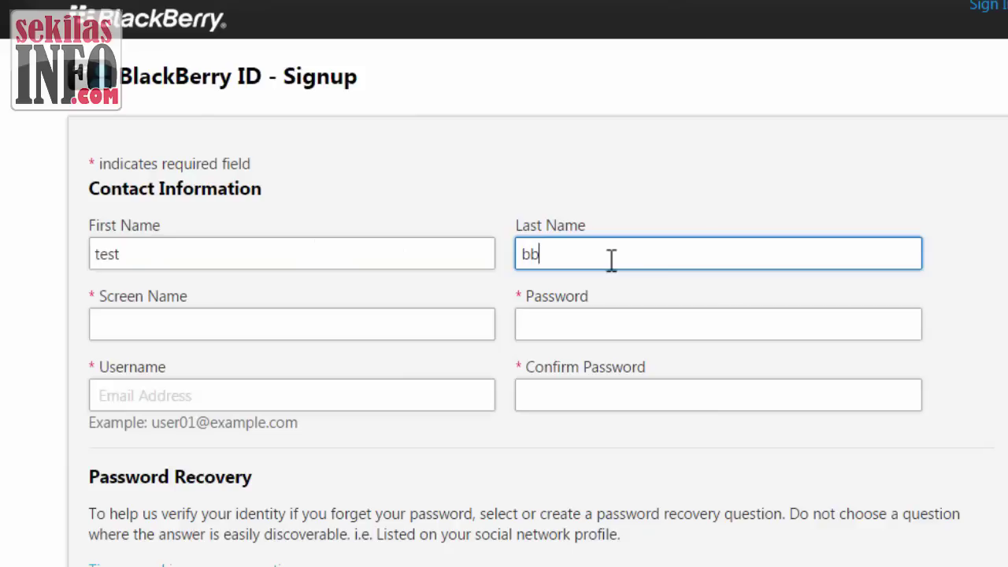
Replace the first name and enter the screen name with a space inserted.
{"action": "left_click", "coordinate": [394, 316]}
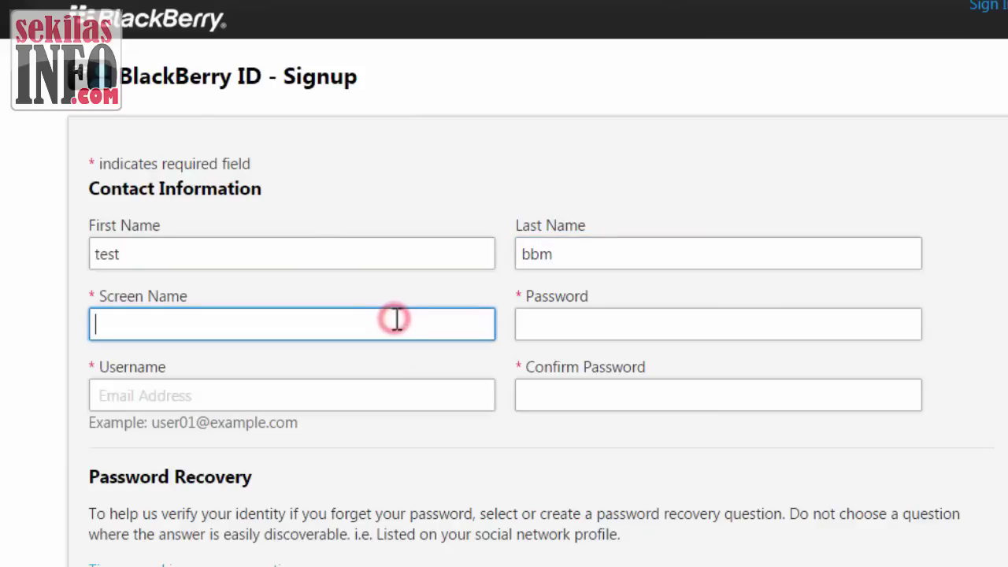
{"action": "double_click", "coordinate": [193, 260]}
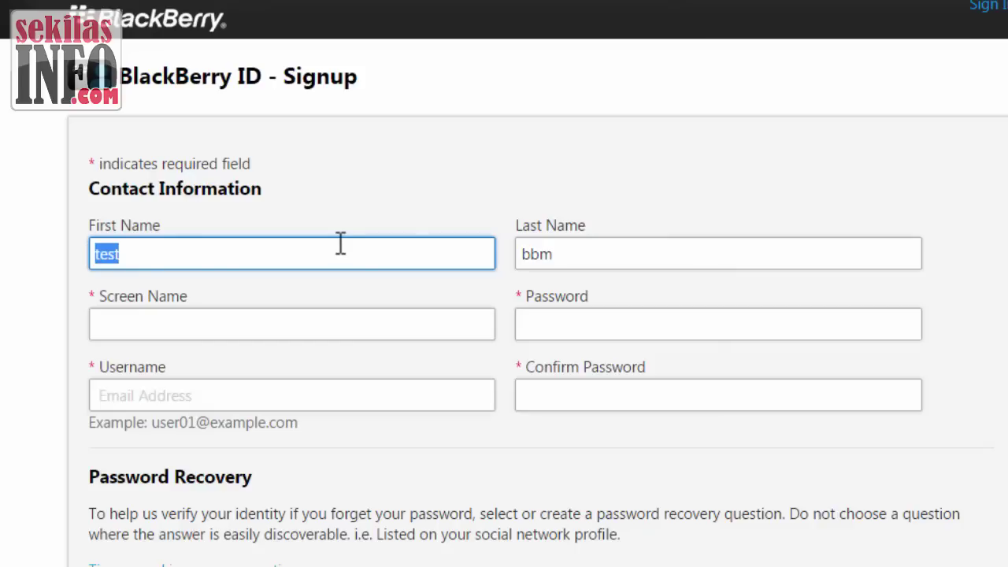
{"action": "type", "text": "tuan"}
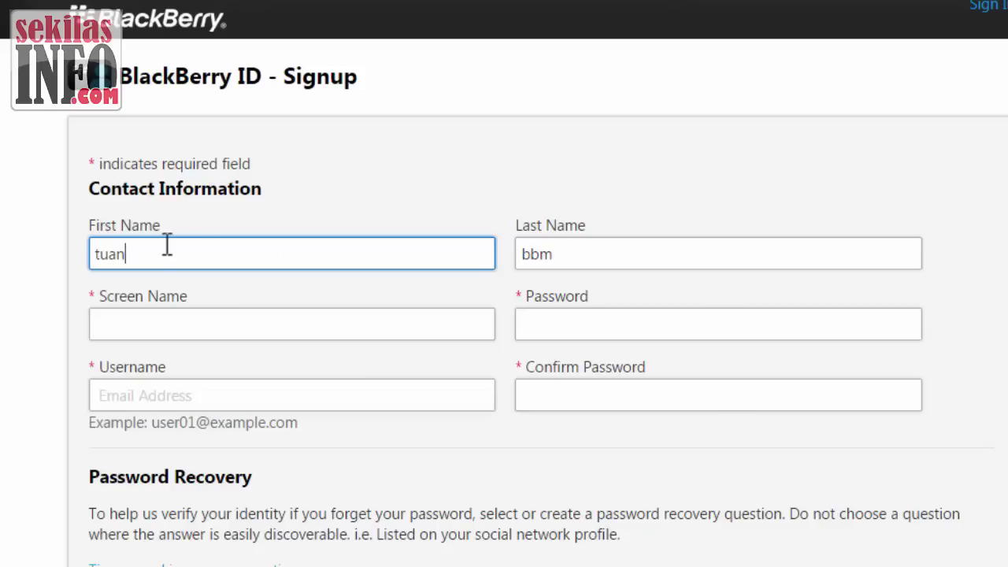
{"action": "left_click", "coordinate": [169, 326]}
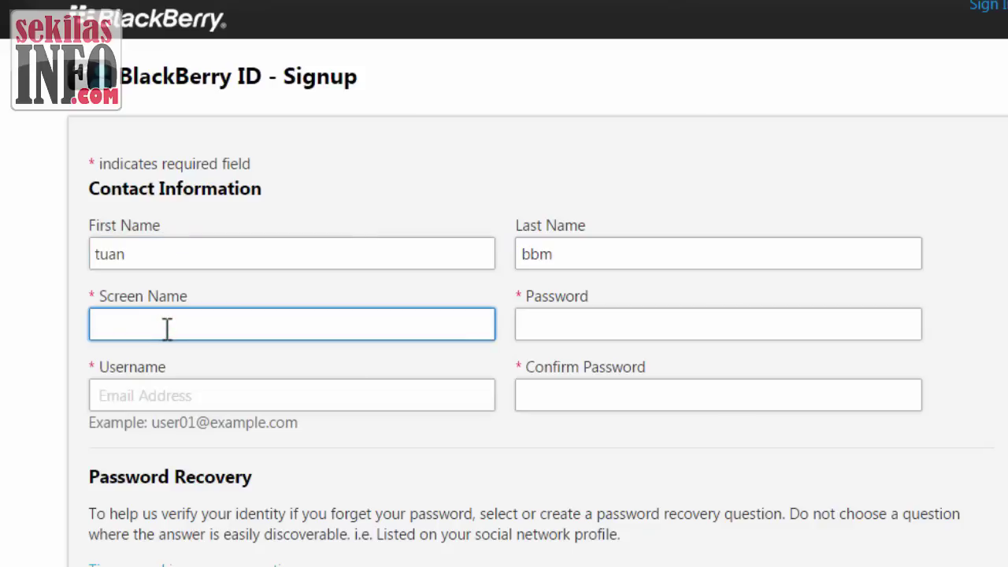
{"action": "type", "text": "testbbm"}
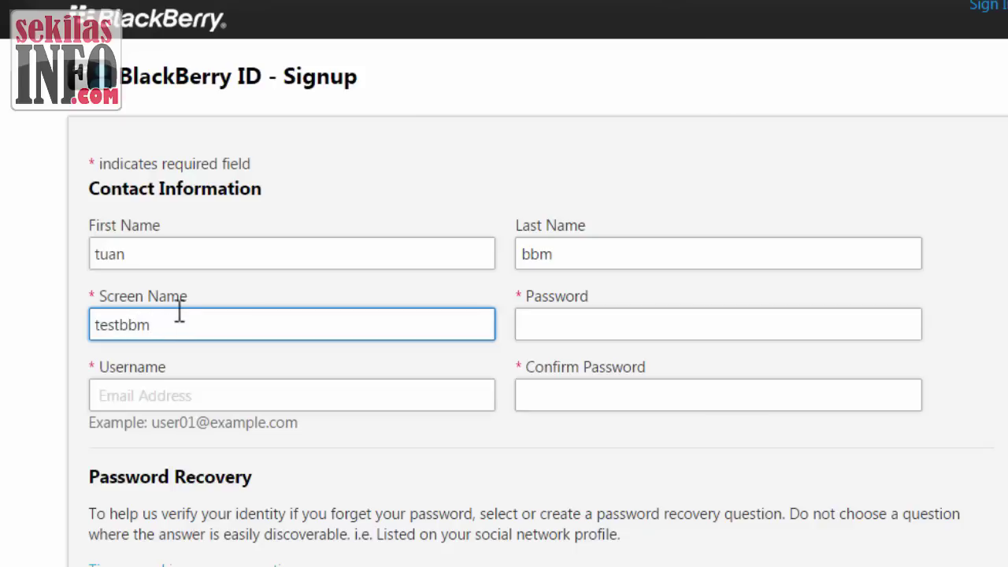
{"action": "left_click", "coordinate": [116, 322]}
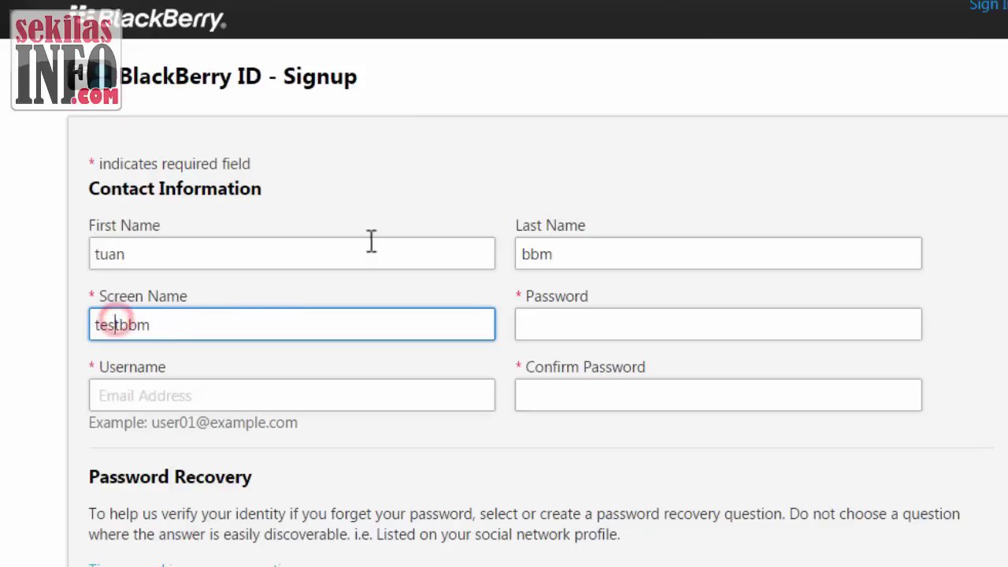
{"action": "left_click", "coordinate": [598, 329]}
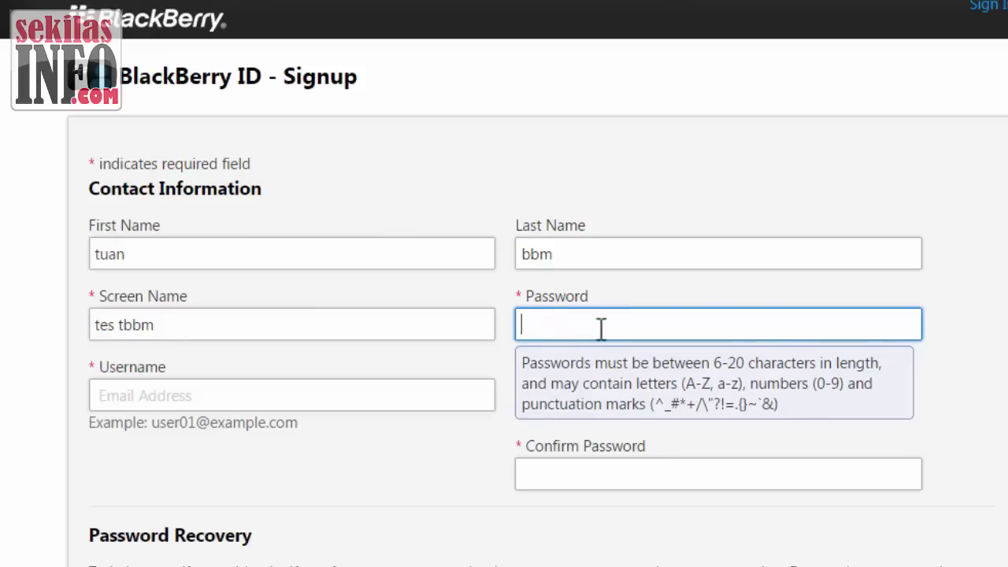
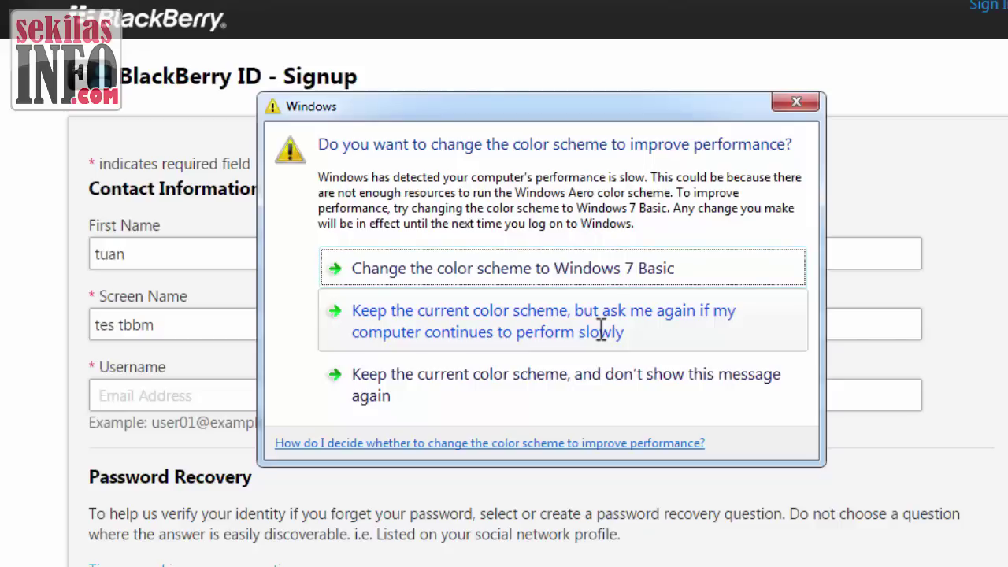
Enter the nine-character password, keeping the current colour scheme when Windows prompts.
{"action": "left_click", "coordinate": [591, 378]}
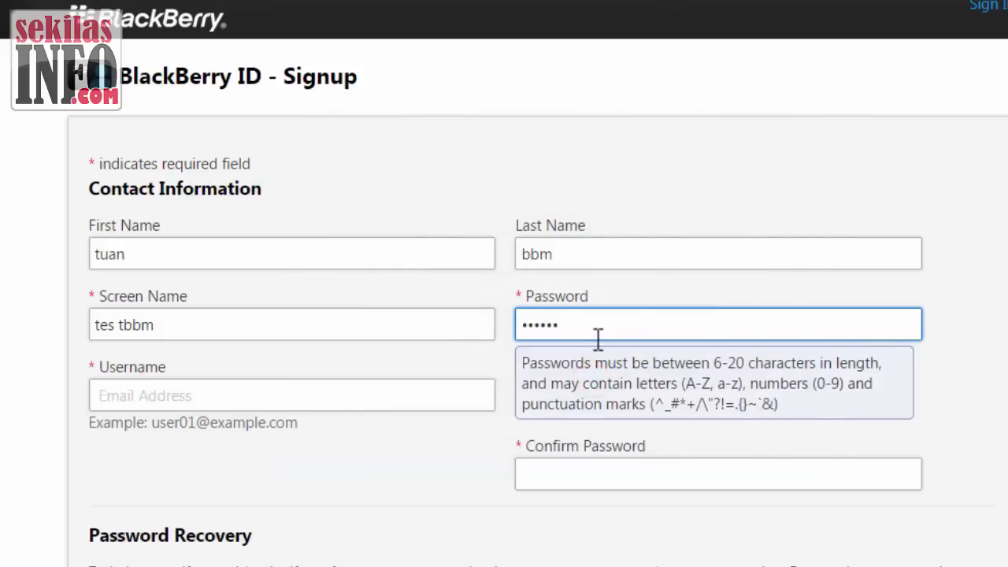
{"action": "double_click", "coordinate": [640, 333]}
{"action": "left_click", "coordinate": [185, 393]}
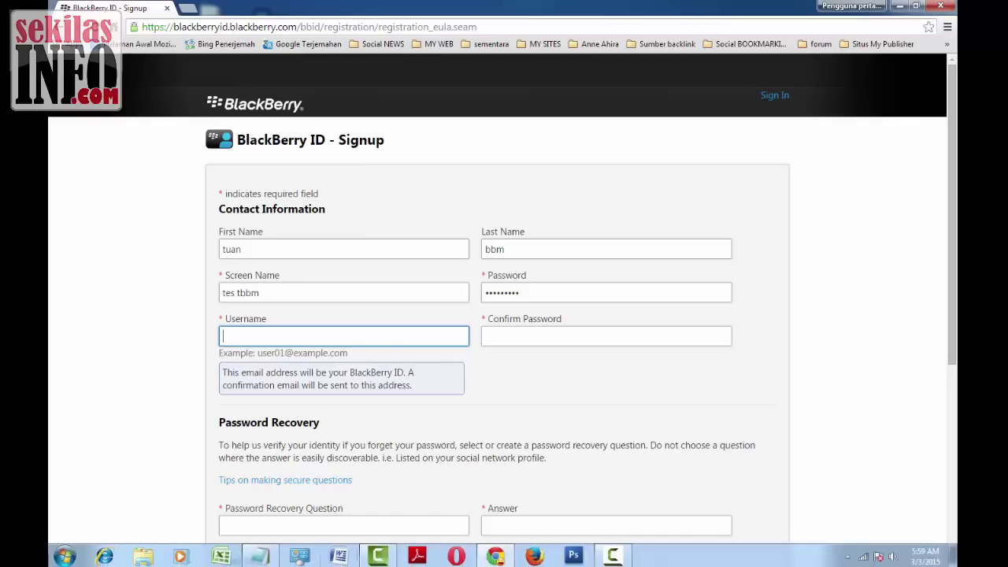
Copy the saved Gmail address from the first line of the Notepad notes.
{"action": "left_click", "coordinate": [316, 183]}
{"action": "key", "text": "alt+Tab"}
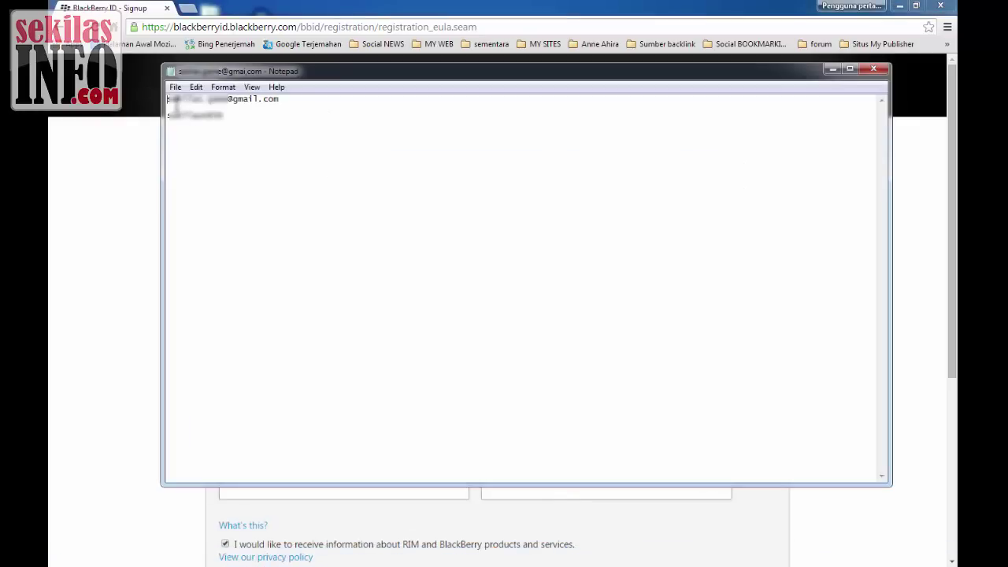
{"action": "left_click_drag", "start_coordinate": [167, 100], "coordinate": [277, 99]}
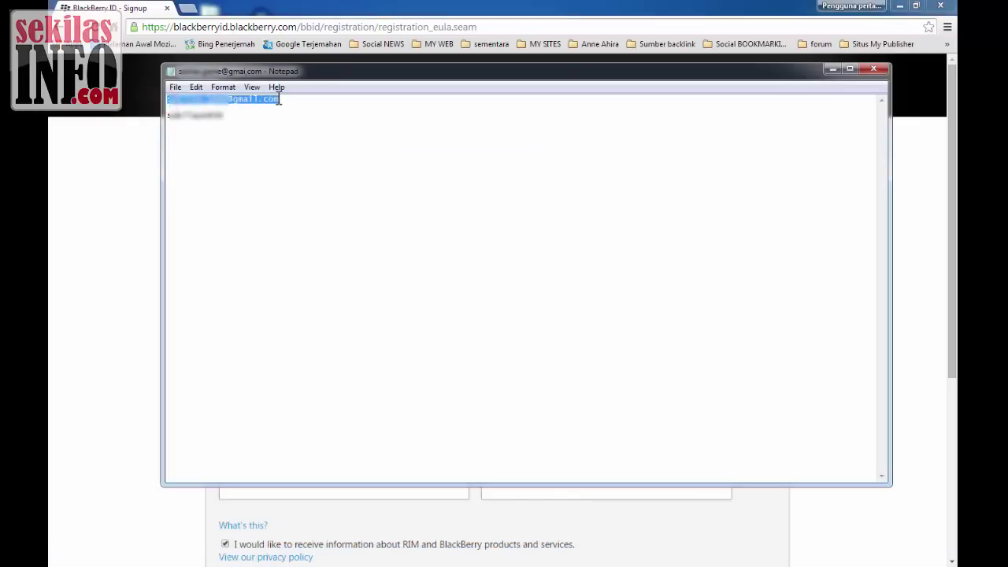
{"action": "right_click", "coordinate": [278, 100]}
{"action": "left_click", "coordinate": [311, 138]}
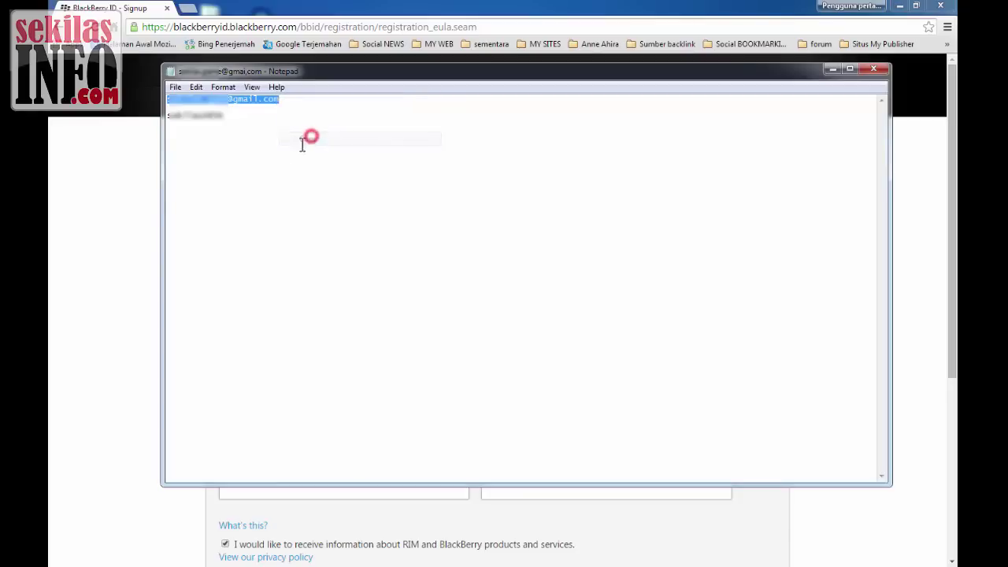
Add the password on line three, save the notes and minimize Notepad.
{"action": "left_click", "coordinate": [242, 128]}
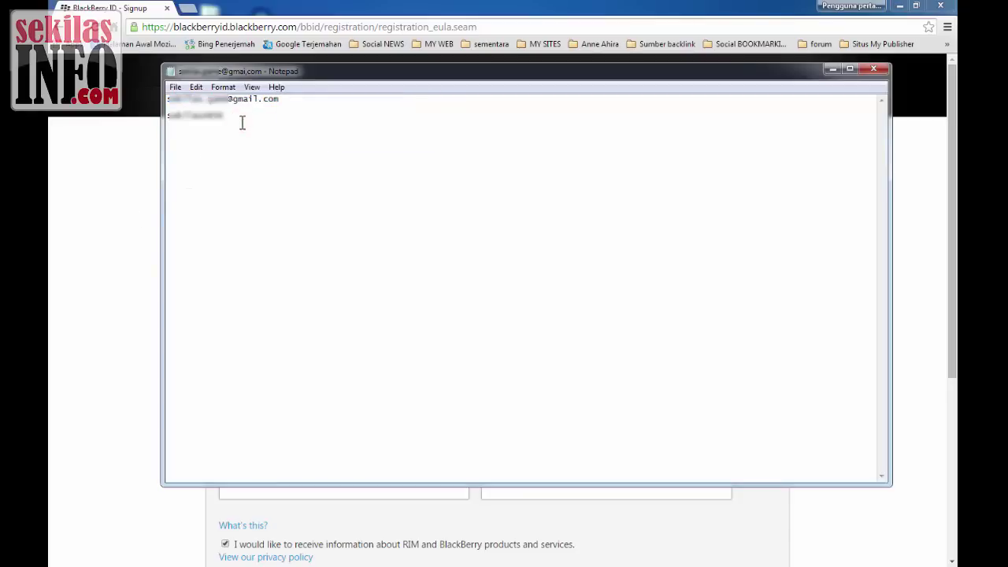
{"action": "type", "text": "1"}
{"action": "left_click", "coordinate": [175, 87]}
{"action": "left_click", "coordinate": [195, 130]}
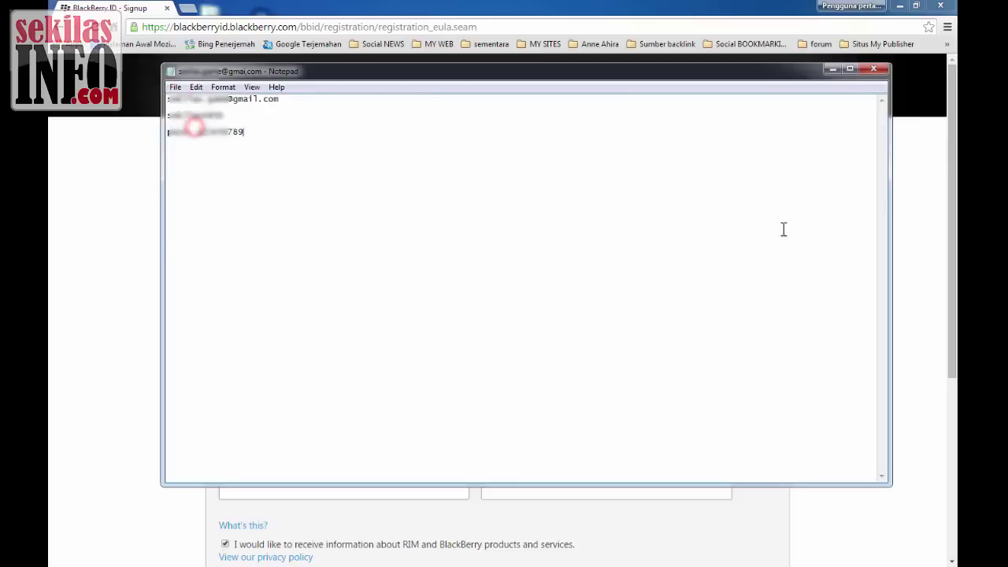
{"action": "left_click", "coordinate": [833, 69]}
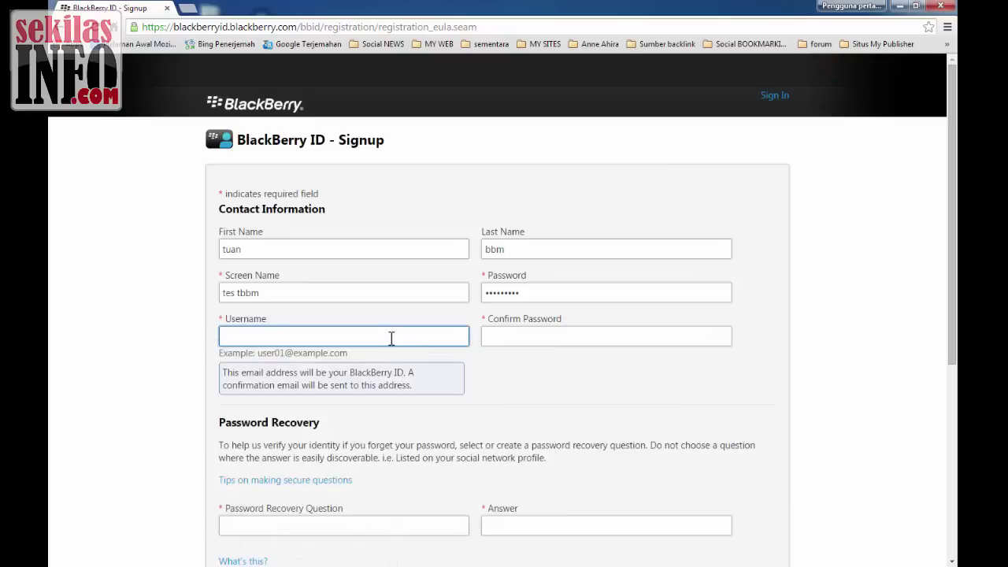
Paste the copied Gmail address into the username field.
{"action": "key", "text": "ctrl+v"}
{"action": "left_click", "coordinate": [537, 337]}
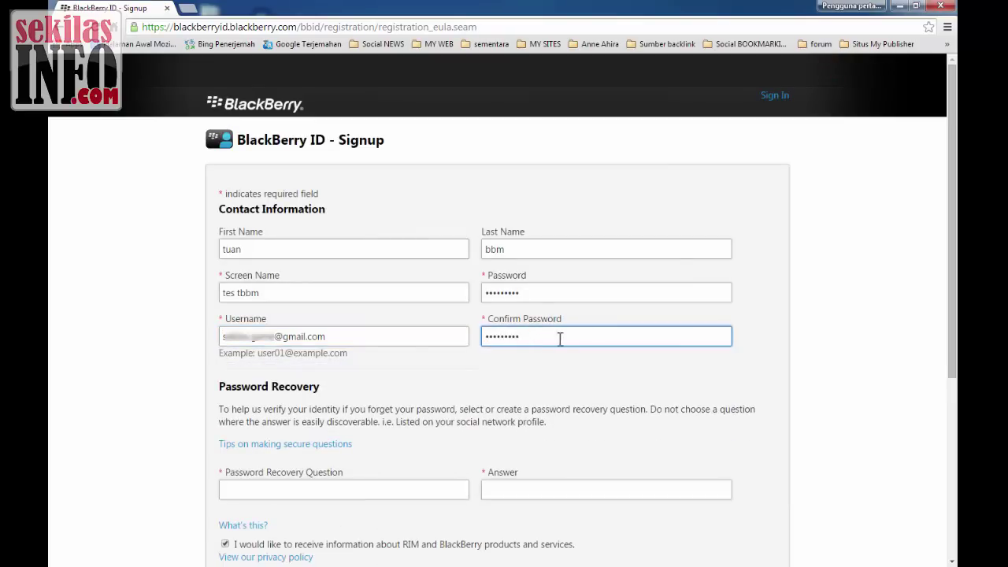
{"action": "scroll", "coordinate": [579, 338], "scroll_direction": "down", "scroll_amount": 1}
{"action": "left_click", "coordinate": [303, 427]}
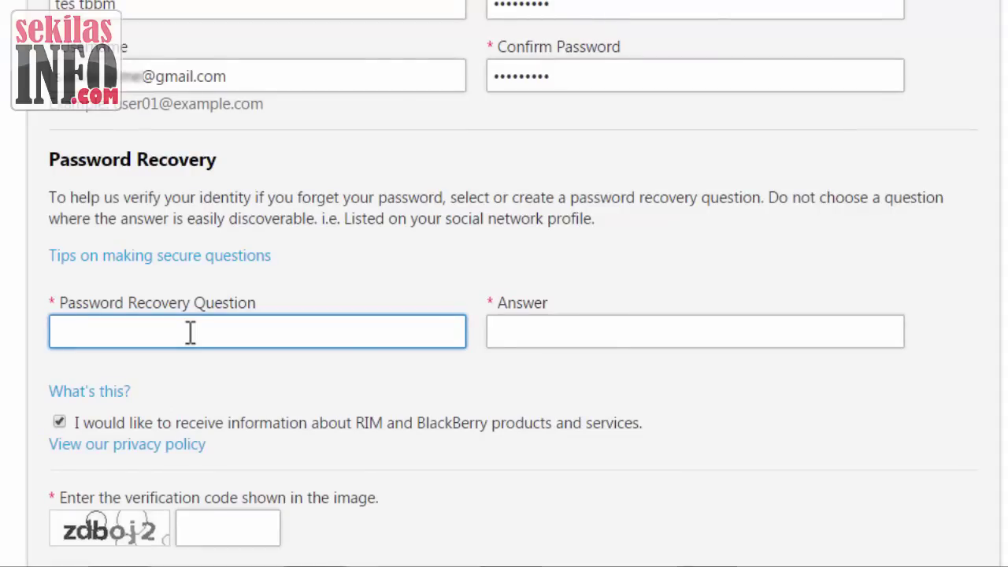
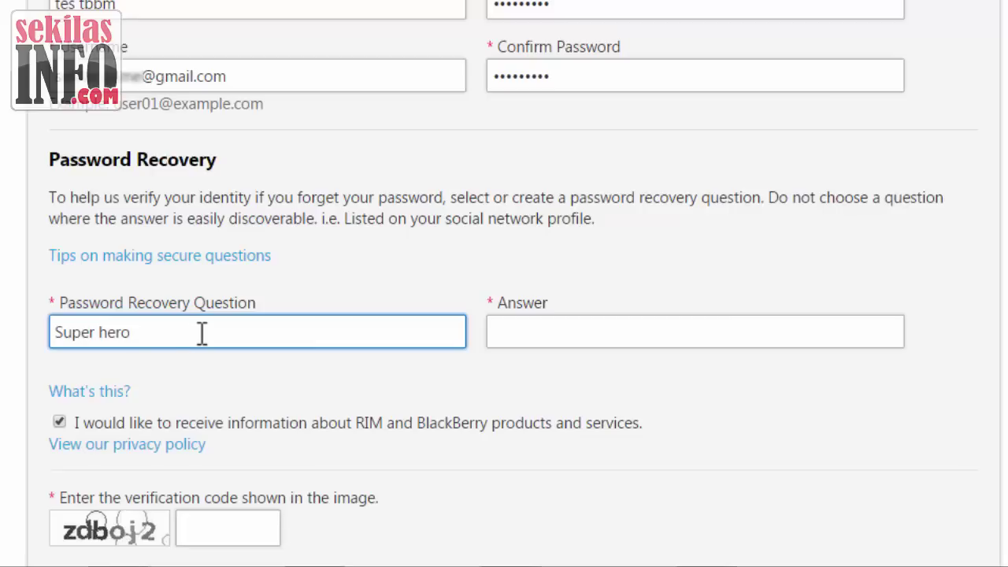
{"action": "left_click", "coordinate": [579, 334]}
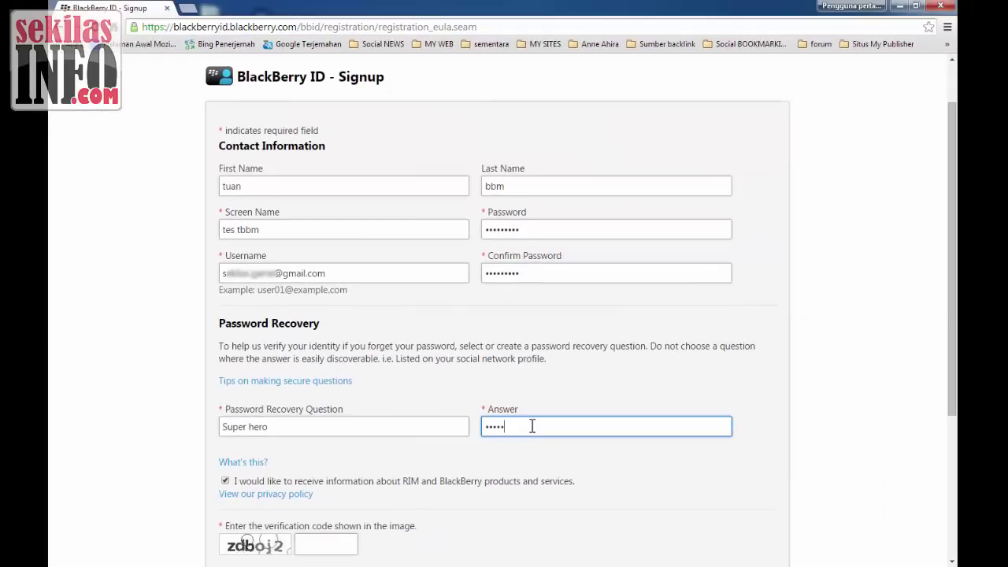
{"action": "scroll", "coordinate": [426, 419], "scroll_direction": "down", "scroll_amount": 1}
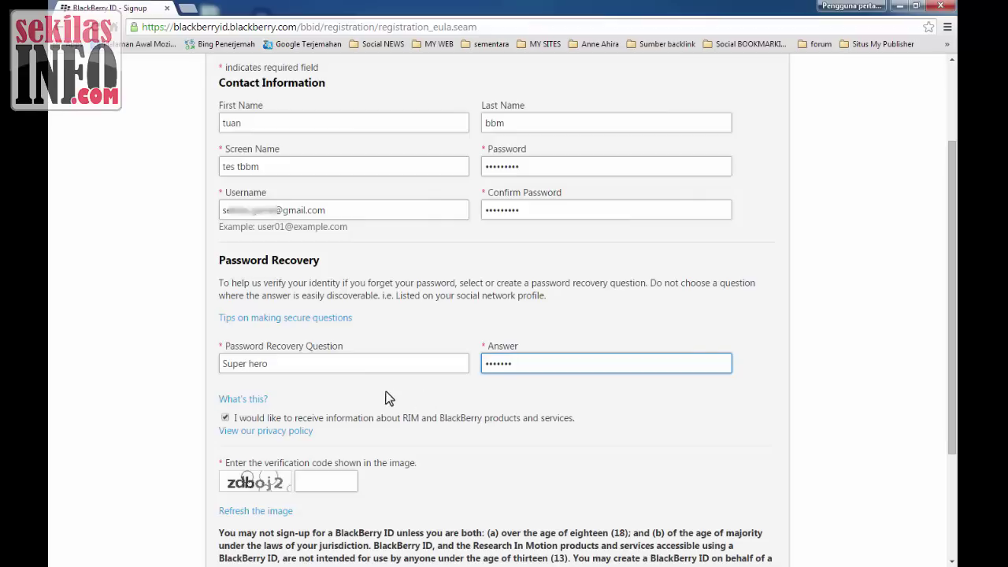
Type the code from the verification image, then recheck the first and last names.
{"action": "left_click", "coordinate": [315, 480]}
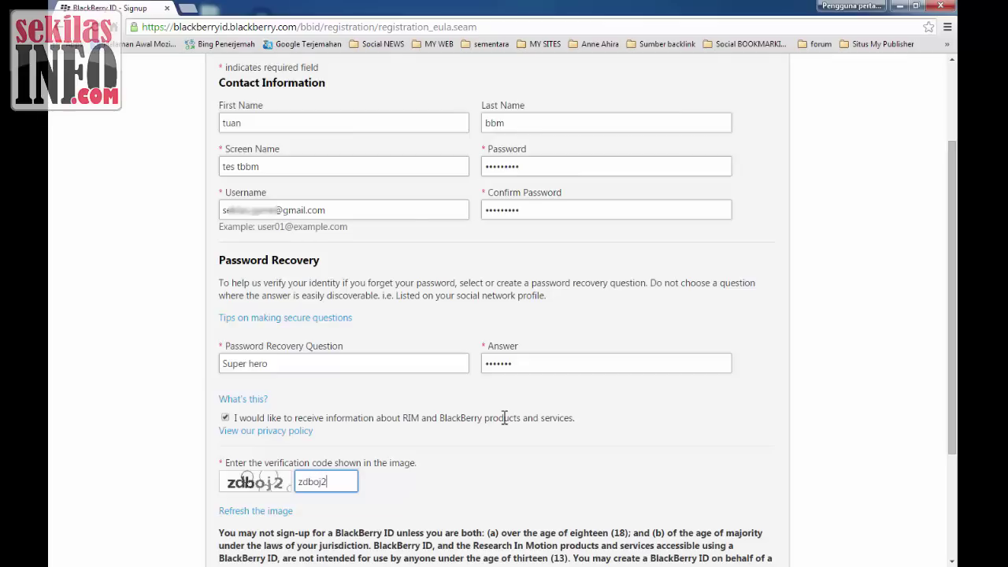
{"action": "scroll", "coordinate": [504, 418], "scroll_direction": "down", "scroll_amount": 3}
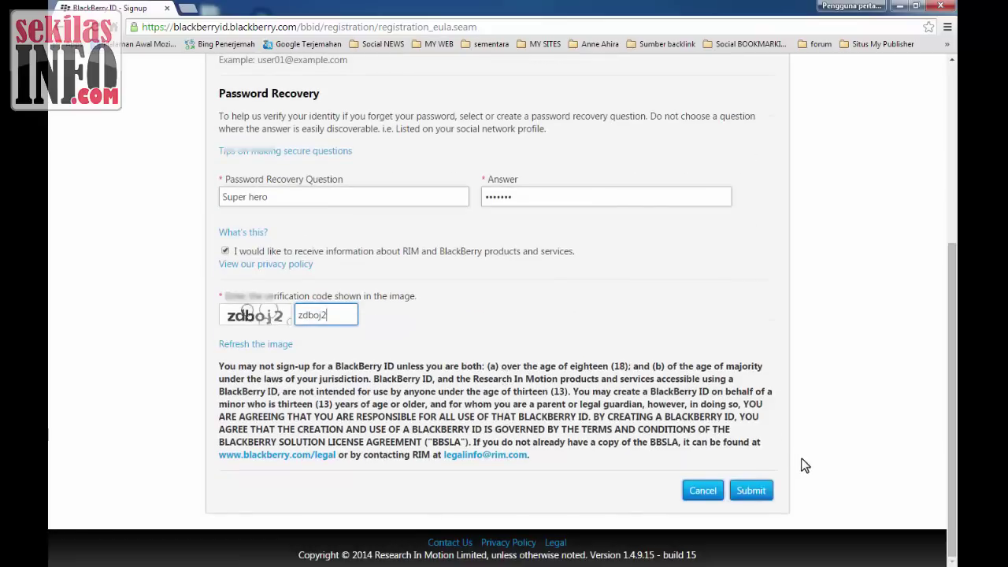
{"action": "scroll", "coordinate": [671, 315], "scroll_direction": "up", "scroll_amount": 3}
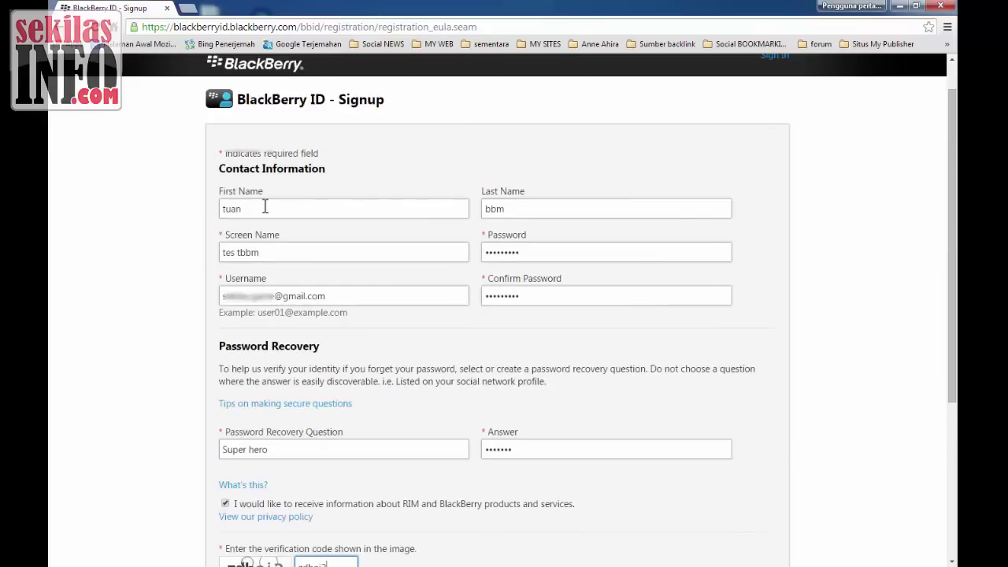
{"action": "left_click", "coordinate": [264, 206]}
{"action": "left_click", "coordinate": [536, 208]}
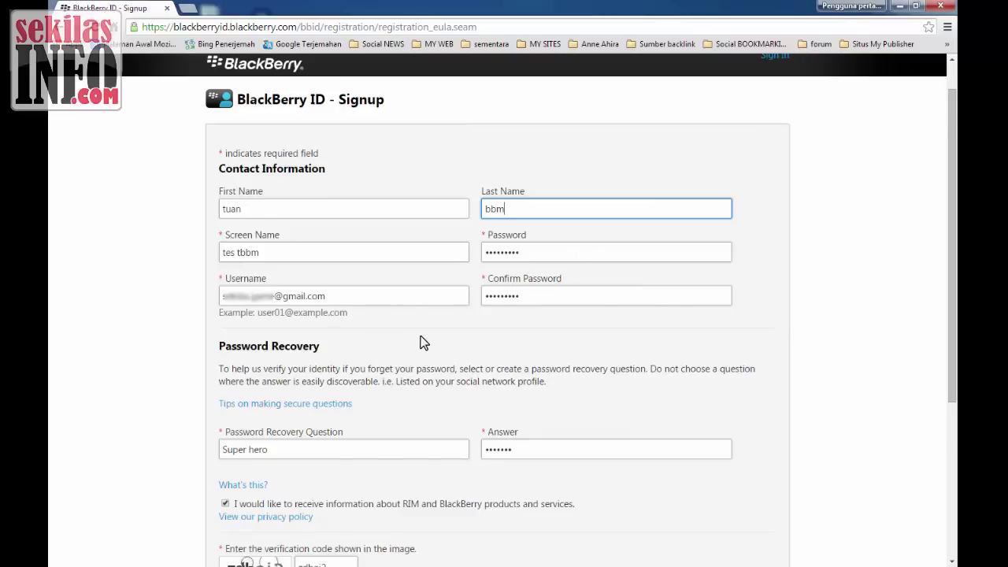
{"action": "scroll", "coordinate": [420, 343], "scroll_direction": "down", "scroll_amount": 3}
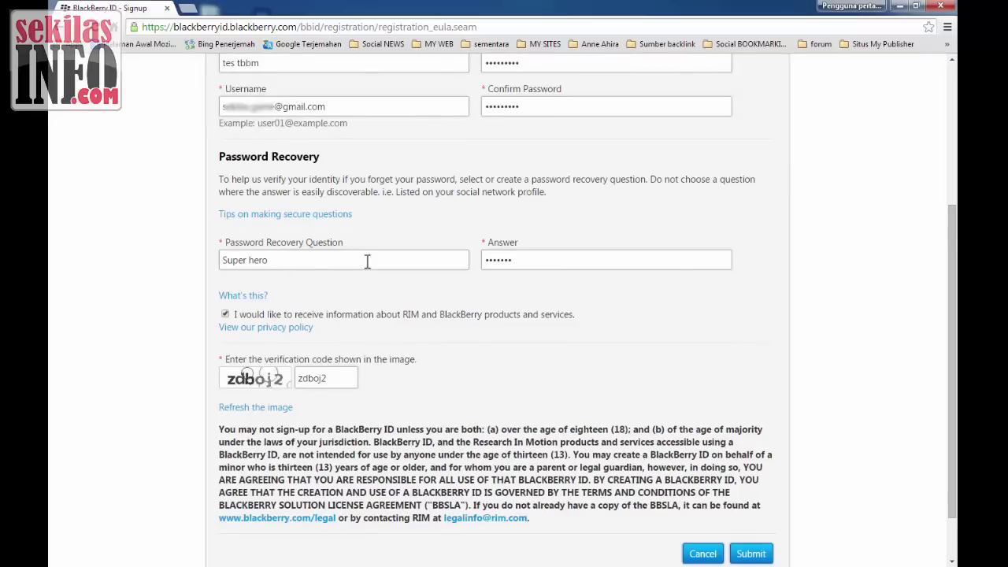
{"action": "scroll", "coordinate": [782, 522], "scroll_direction": "down", "scroll_amount": 1}
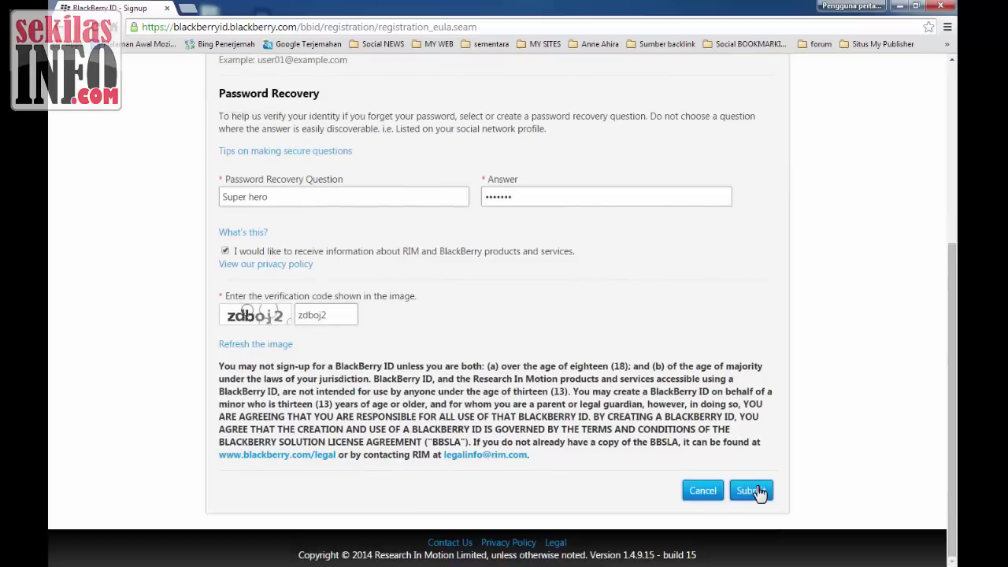
Submit the signup form and dismiss the 'You've created a BlackBerry ID!' message with OK.
{"action": "left_click", "coordinate": [752, 491]}
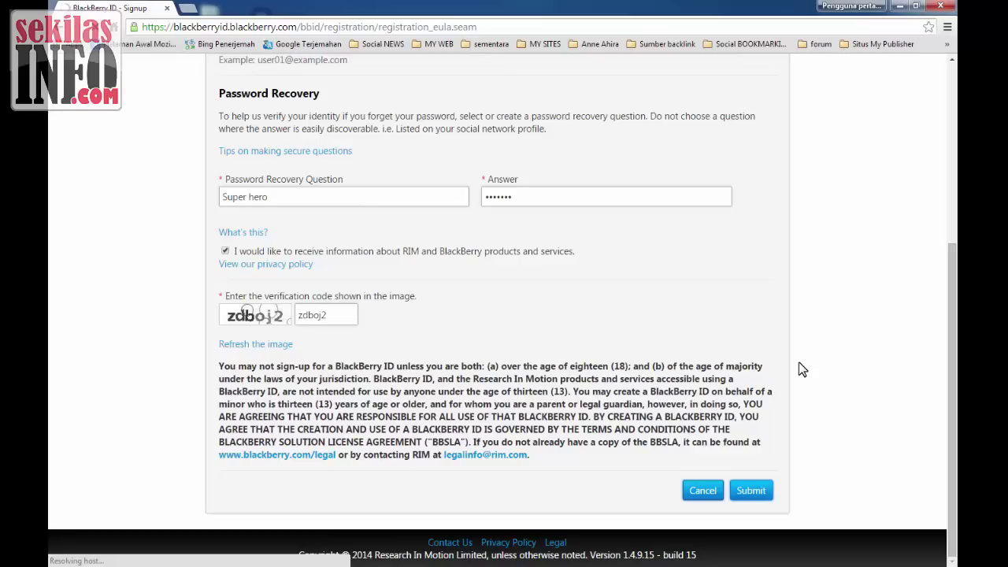
{"action": "scroll", "coordinate": [802, 370], "scroll_direction": "up", "scroll_amount": 1}
{"action": "scroll", "coordinate": [802, 369], "scroll_direction": "up", "scroll_amount": 3}
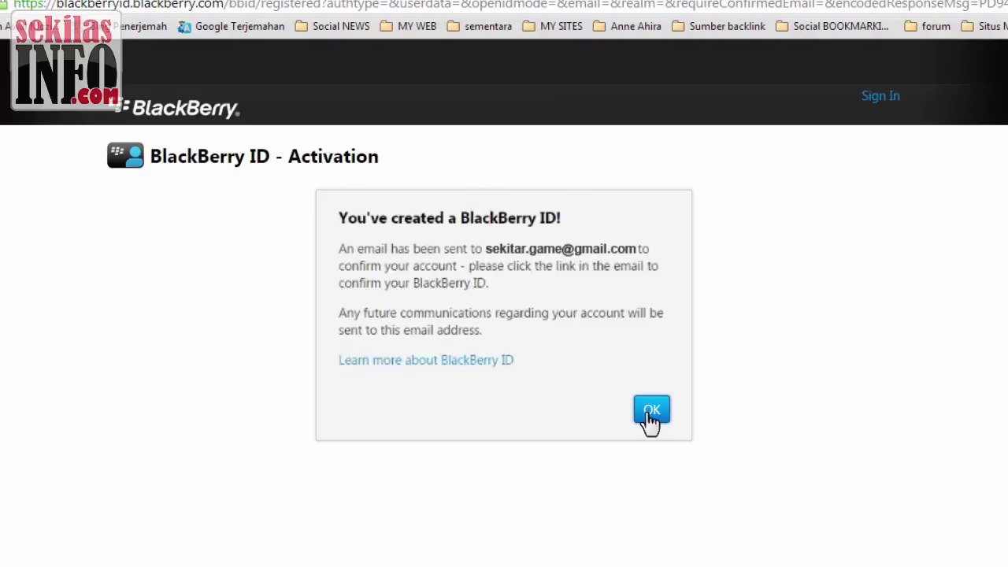
{"action": "left_click", "coordinate": [648, 410]}
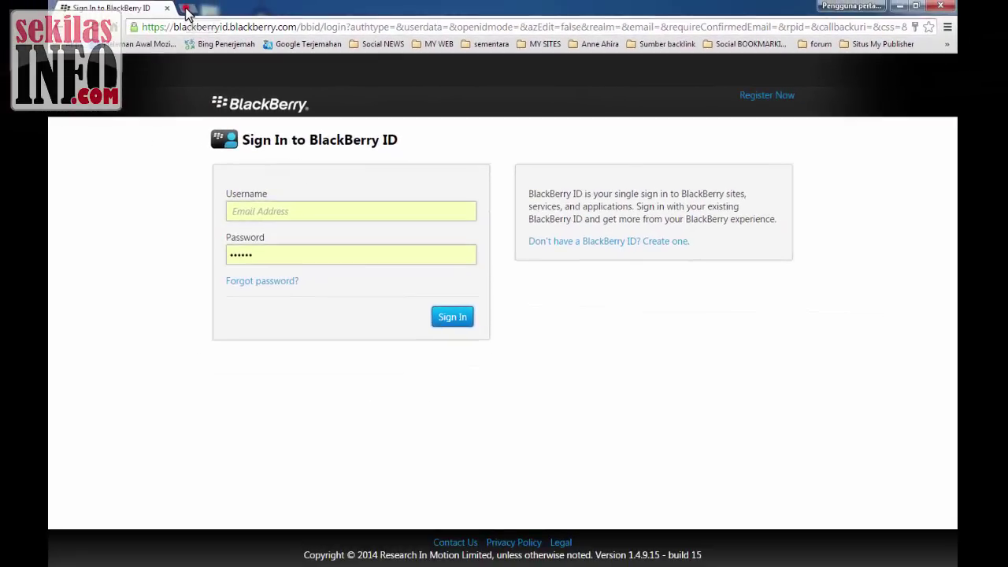
Open Google's home page in a new tab and start signing in via Masuk.
{"action": "left_click", "coordinate": [189, 8]}
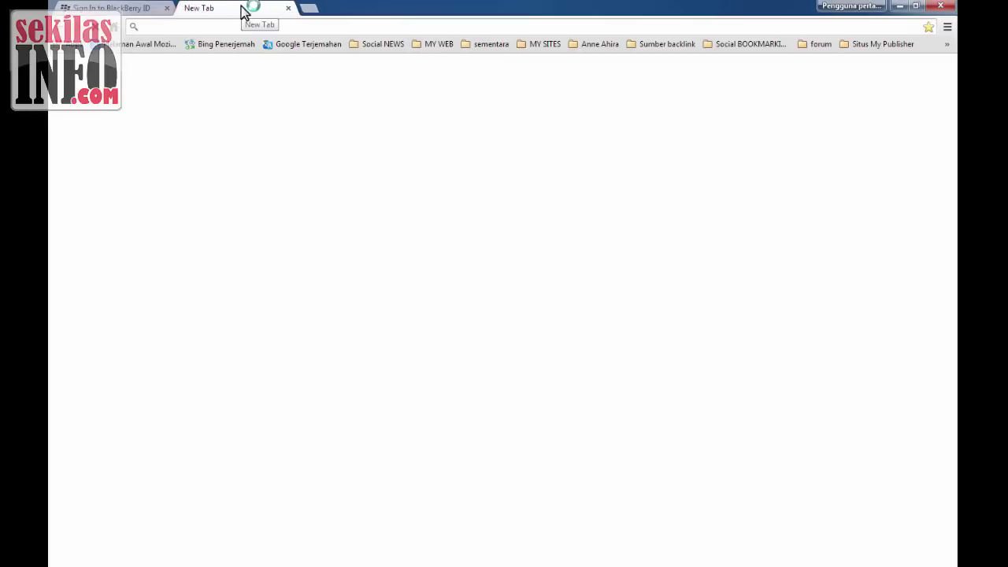
{"action": "left_click", "coordinate": [141, 45]}
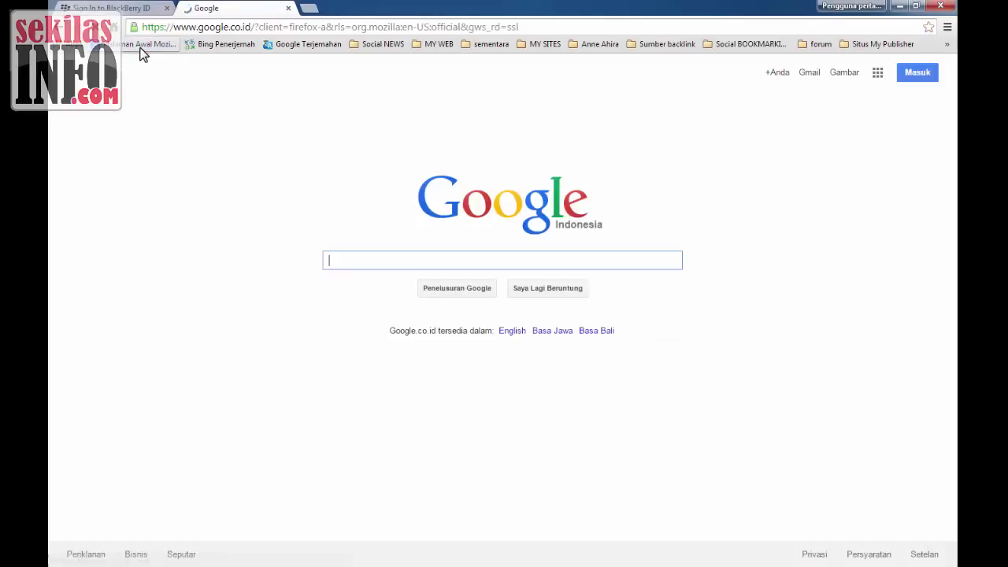
{"action": "left_click", "coordinate": [918, 78]}
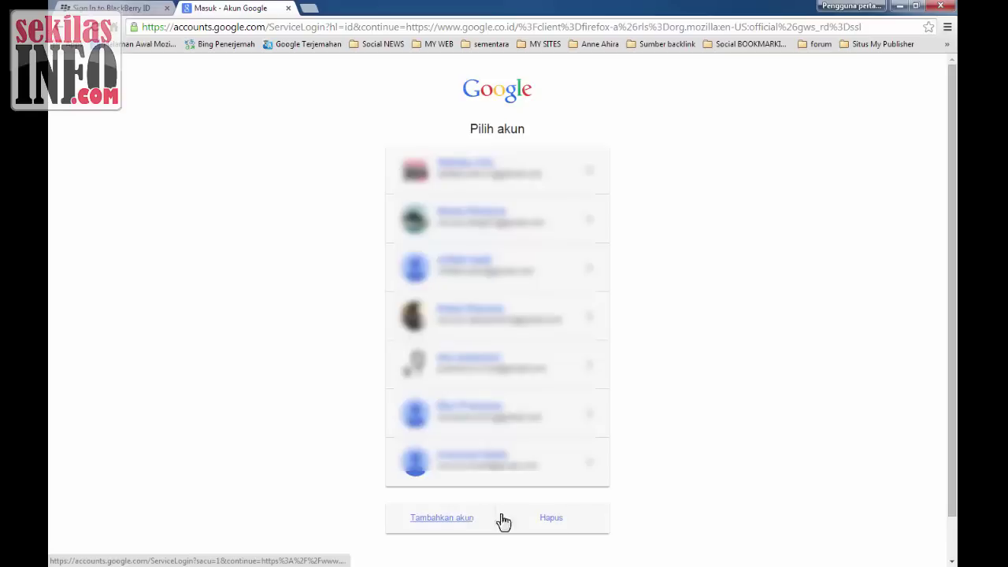
Choose another account and paste the Gmail address copied from the notes into the email field.
{"action": "left_click", "coordinate": [473, 521]}
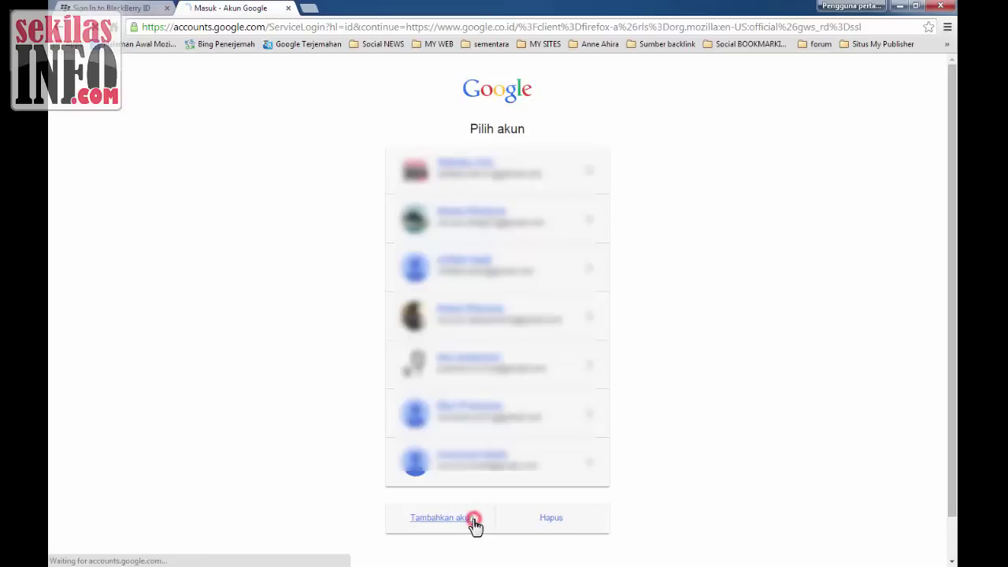
{"action": "key", "text": "alt+Tab"}
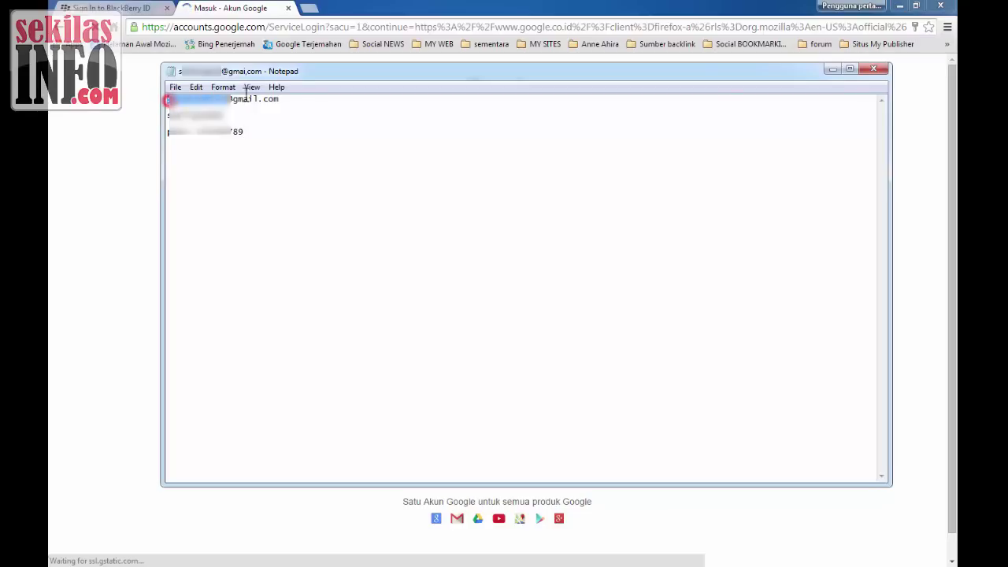
{"action": "left_click_drag", "start_coordinate": [168, 99], "coordinate": [275, 88]}
{"action": "right_click", "coordinate": [279, 97]}
{"action": "left_click", "coordinate": [326, 139]}
{"action": "key", "text": "alt+Tab"}
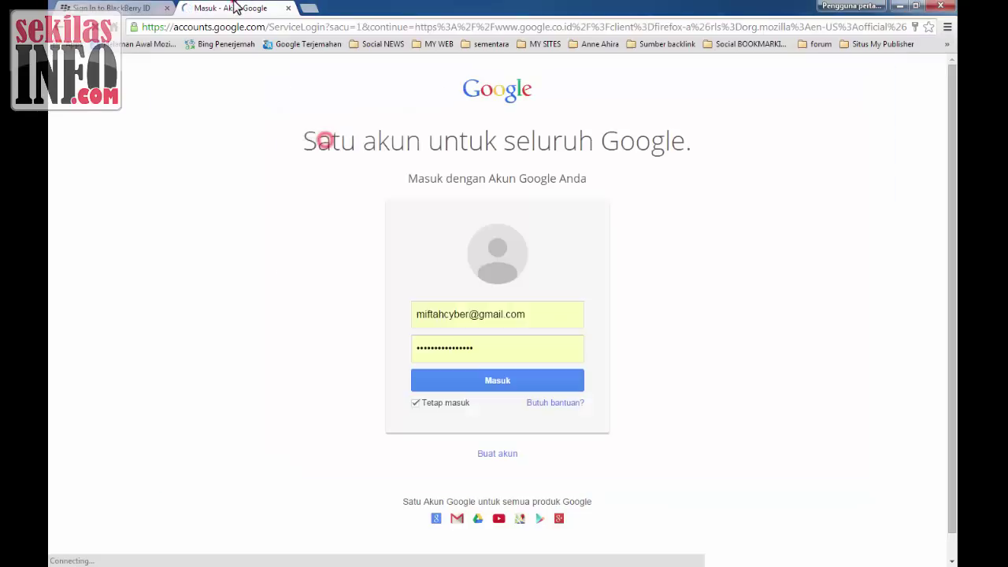
{"action": "left_click_drag", "start_coordinate": [536, 314], "coordinate": [401, 315]}
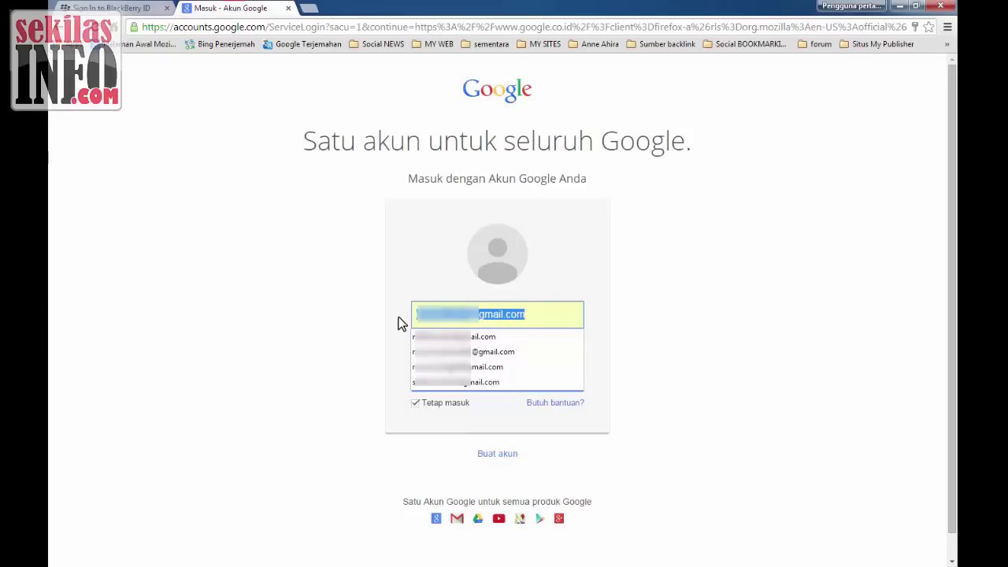
{"action": "key", "text": "ctrl+v"}
{"action": "left_click", "coordinate": [712, 346]}
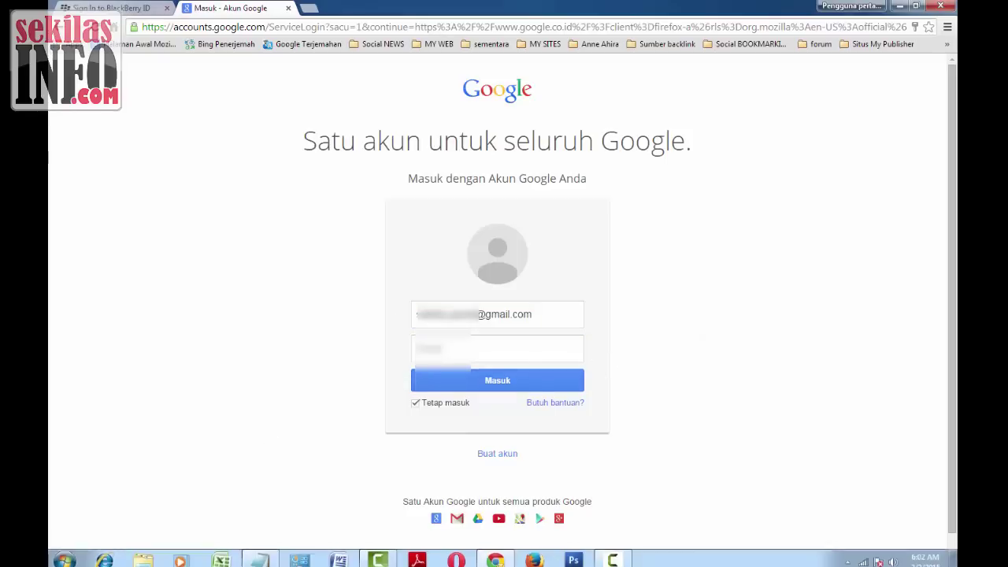
Copy the password from the notes, paste it into the password field and sign in.
{"action": "left_click", "coordinate": [247, 558]}
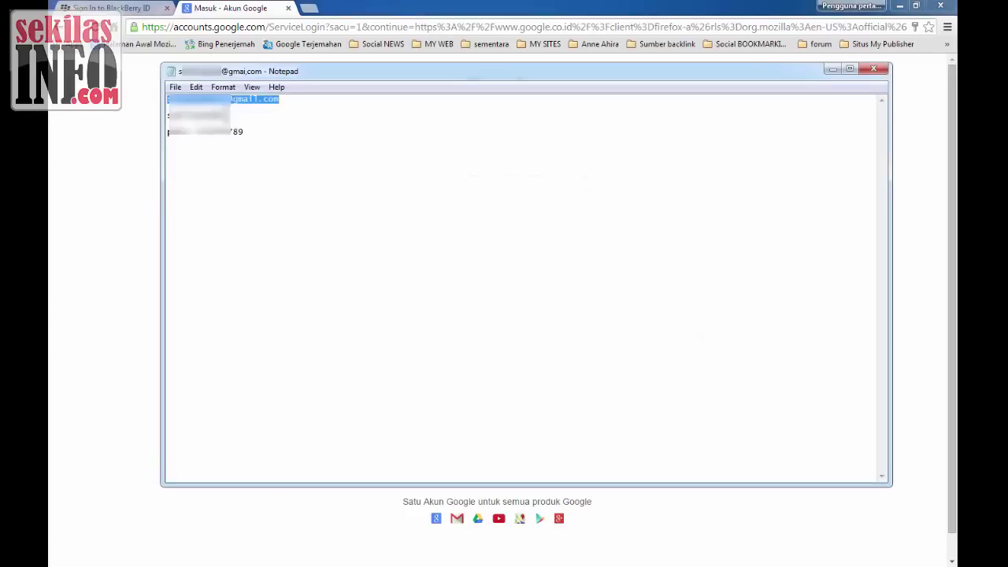
{"action": "left_click_drag", "start_coordinate": [223, 116], "coordinate": [167, 116]}
{"action": "right_click", "coordinate": [172, 114]}
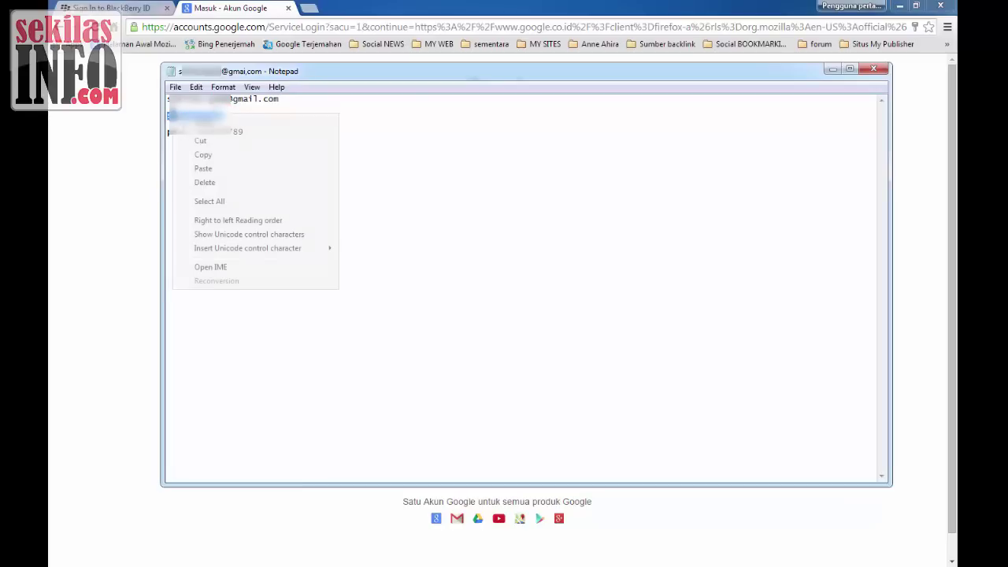
{"action": "left_click", "coordinate": [203, 155]}
{"action": "key", "text": "alt+Tab"}
{"action": "right_click", "coordinate": [522, 344]}
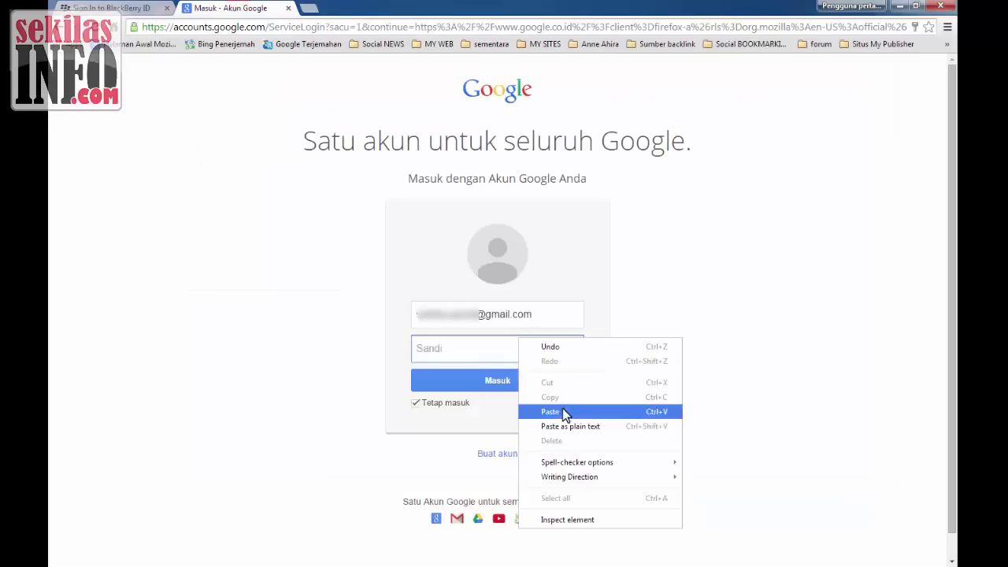
{"action": "left_click", "coordinate": [562, 410]}
{"action": "left_click", "coordinate": [529, 385]}
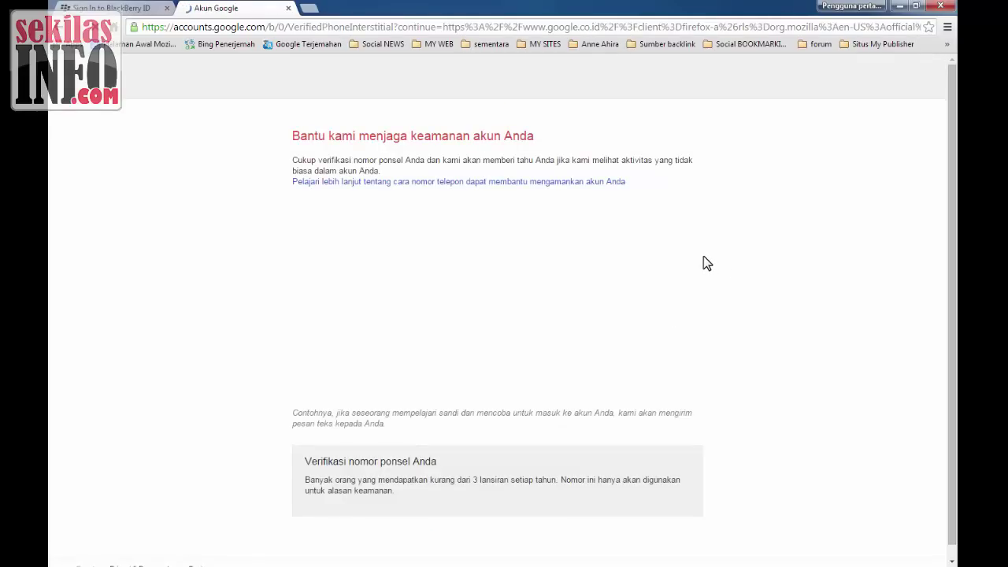
Have Google send a verification code to the phone, then enter and submit the received code.
{"action": "scroll", "coordinate": [646, 229], "scroll_direction": "down", "scroll_amount": 1}
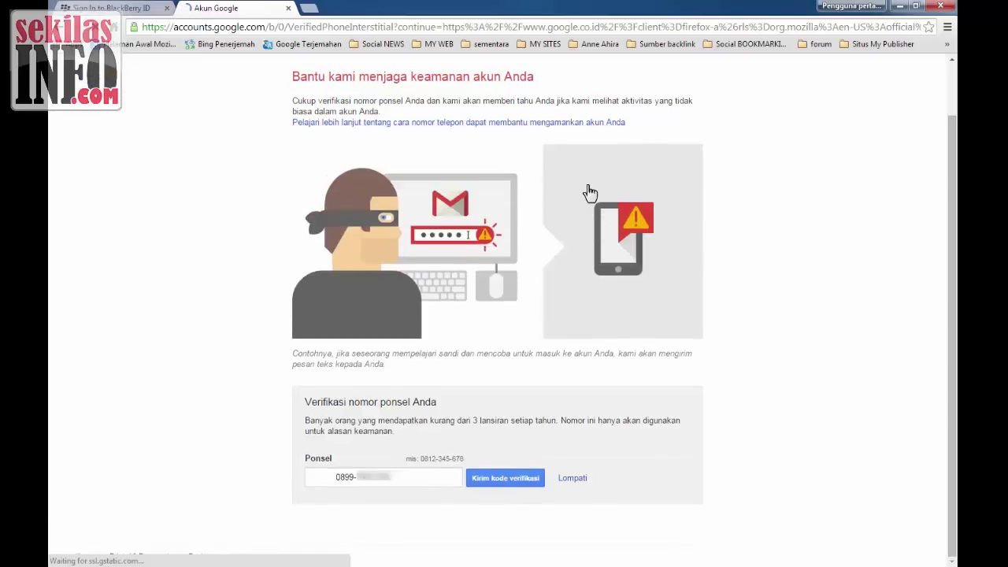
{"action": "left_click", "coordinate": [496, 478]}
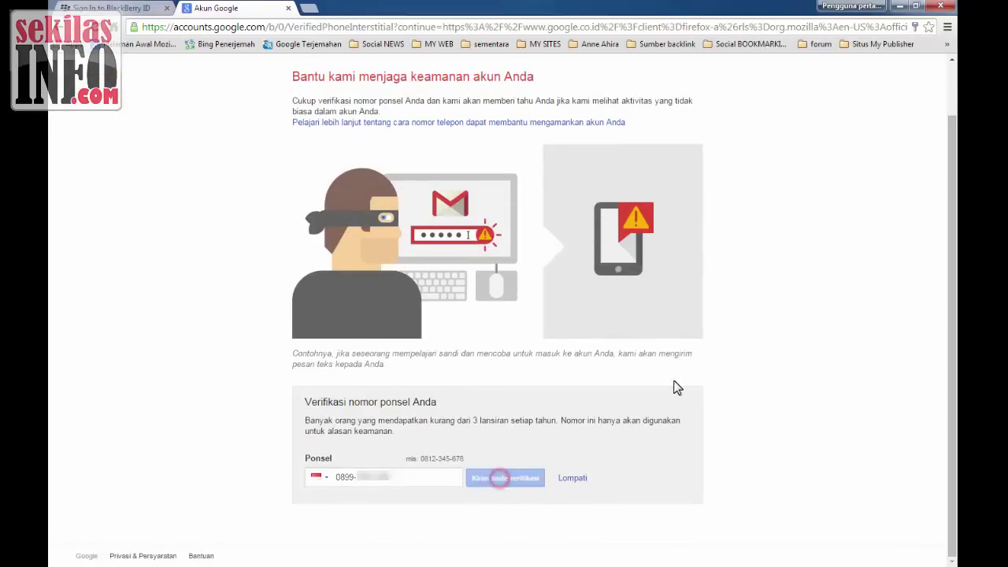
{"action": "scroll", "coordinate": [712, 321], "scroll_direction": "down", "scroll_amount": 1}
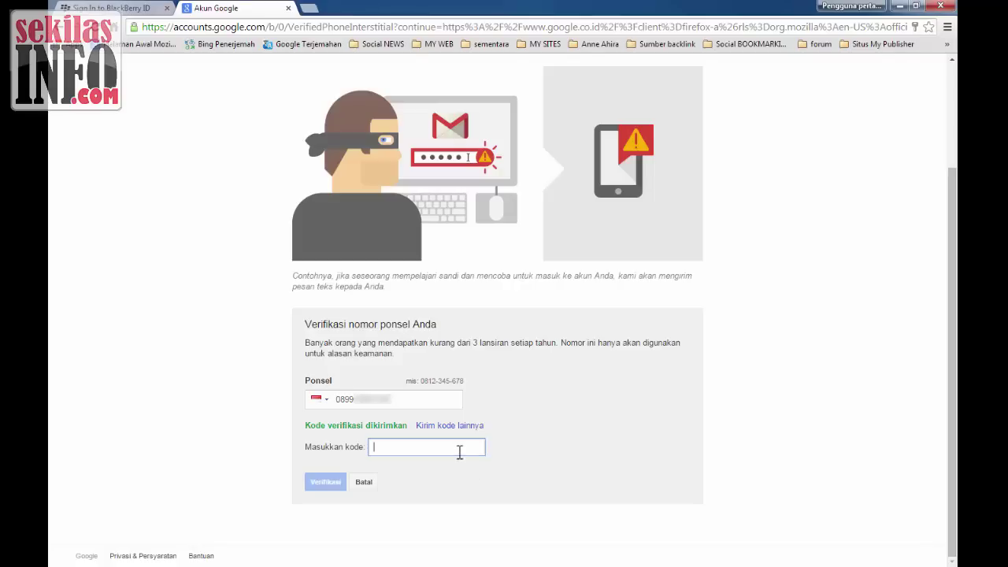
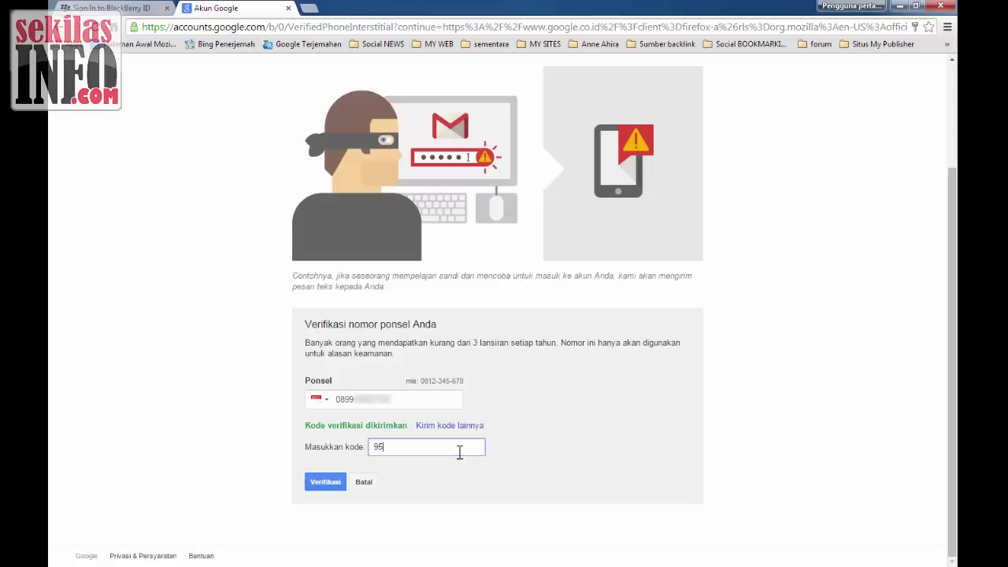
{"action": "left_click", "coordinate": [329, 482]}
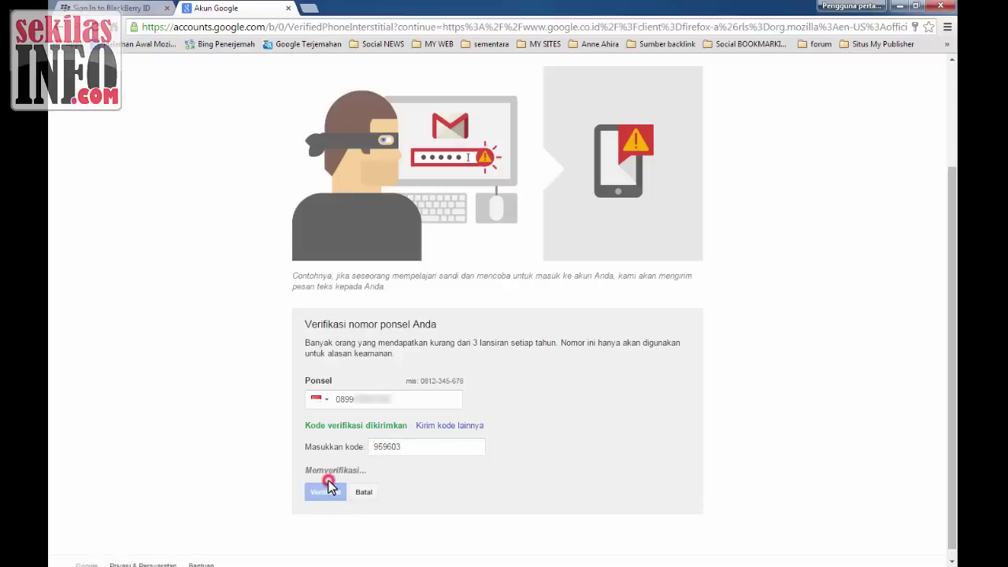